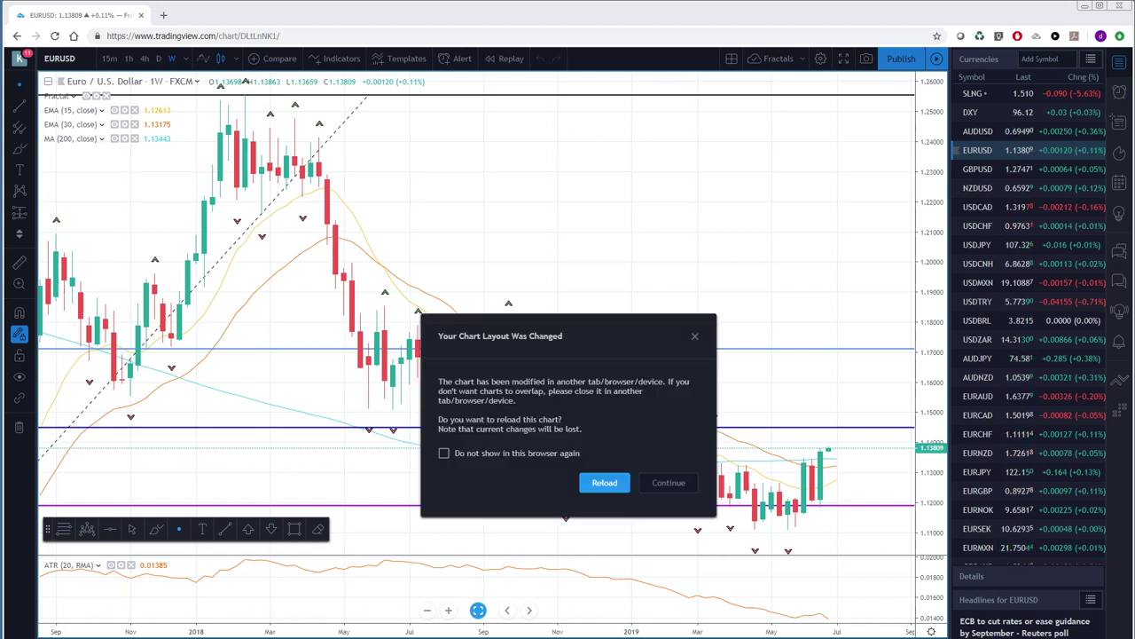
Reload the changed layout and maximize the weekly AUDNZD chart to fill the chart area.
click(609, 484)
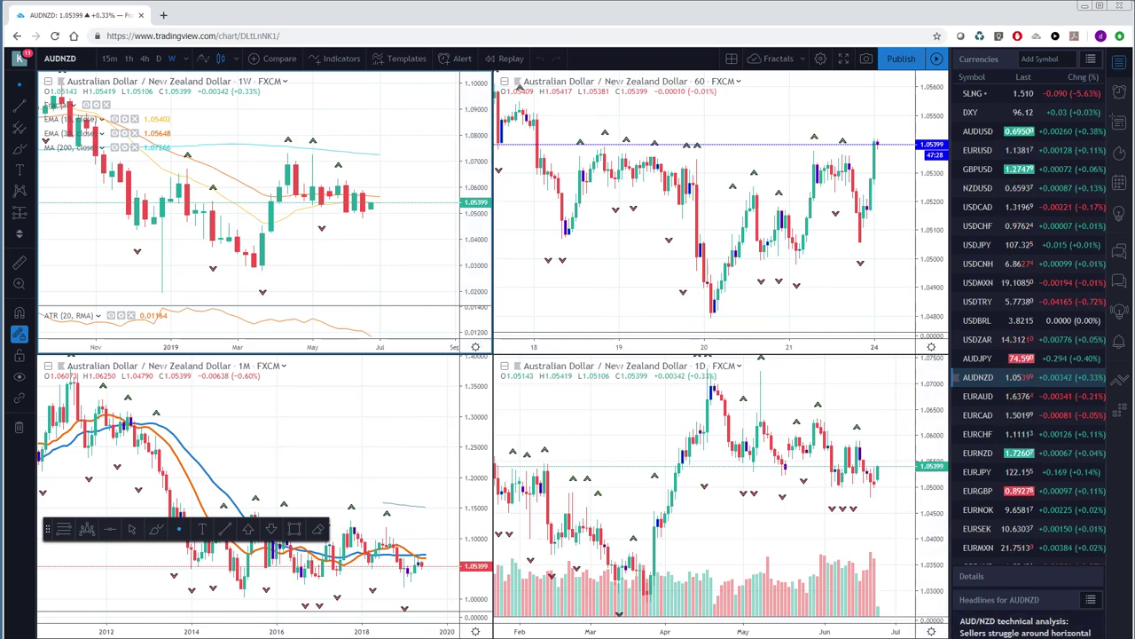
key(alt+Return)
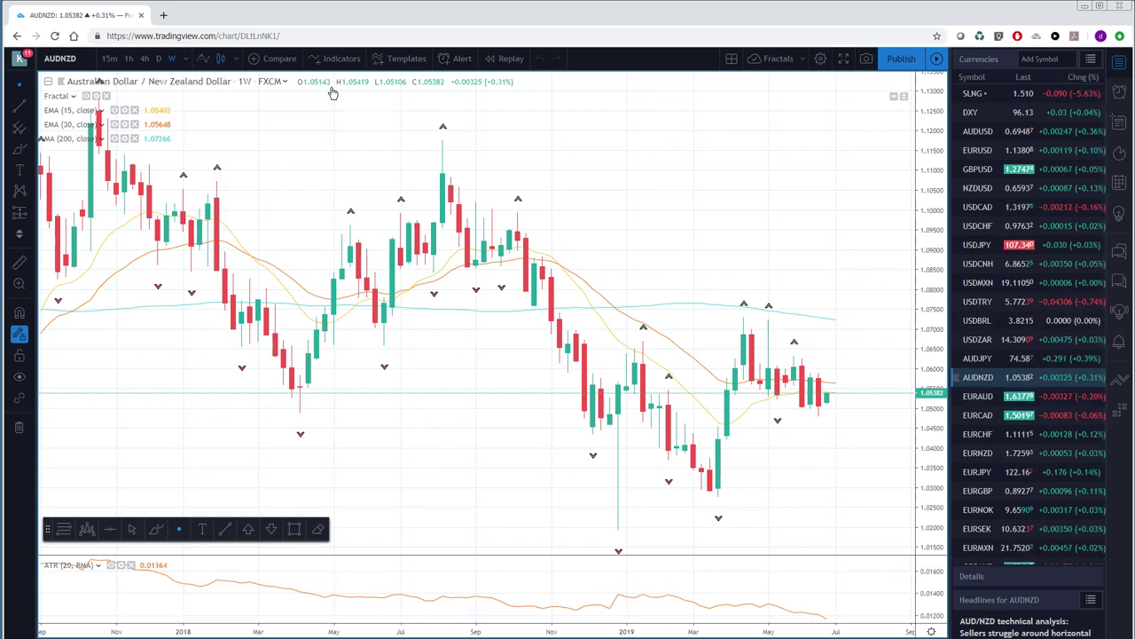
Switch the watchlist to Macro and load the weekly US10Y bond yield chart.
click(1091, 60)
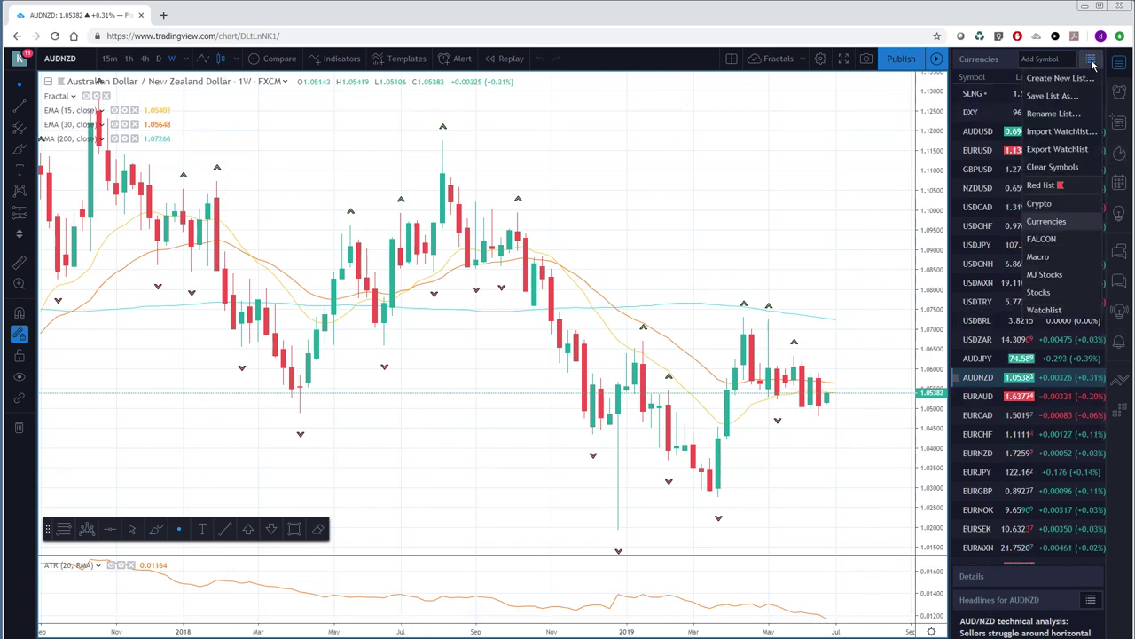
click(1039, 257)
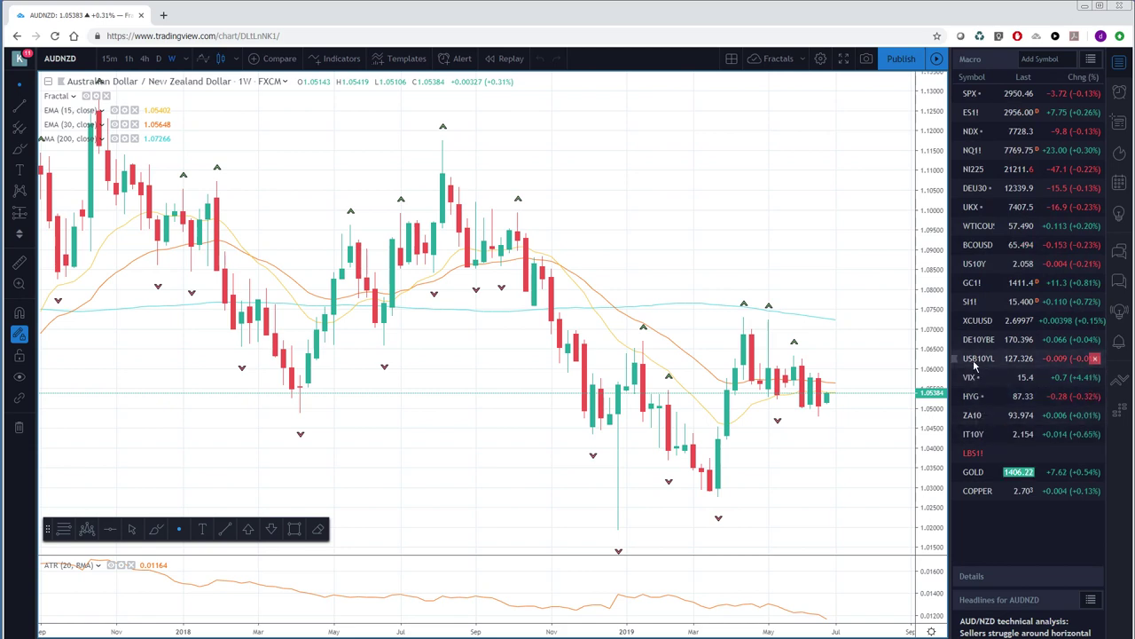
click(971, 265)
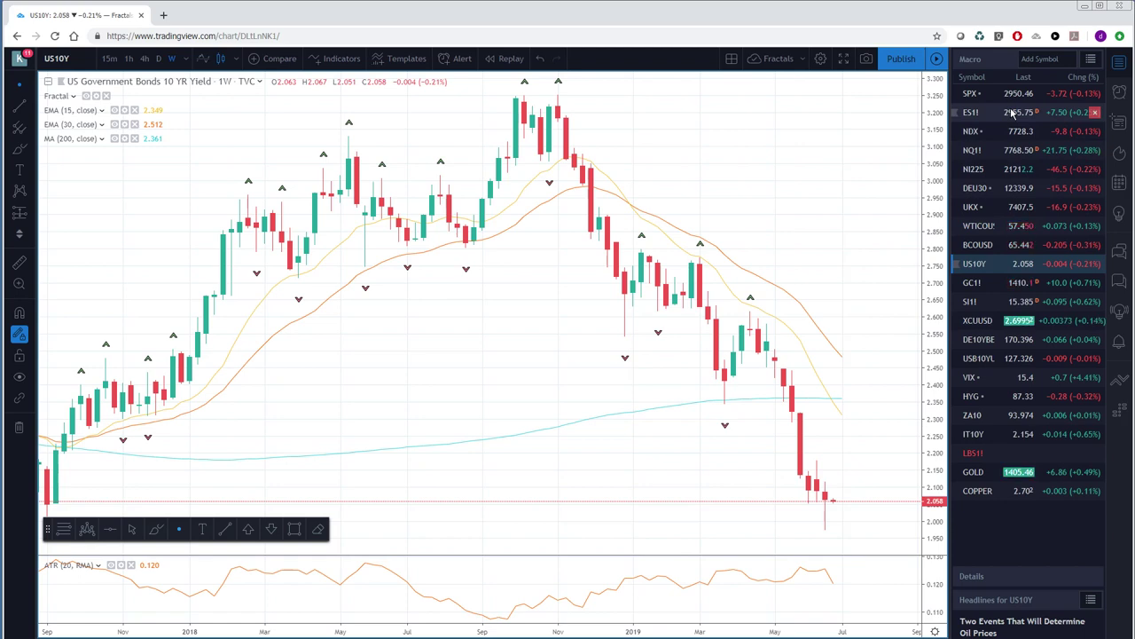
Look at the weekly SPX chart, then load the ES1! E-mini futures chart.
click(975, 96)
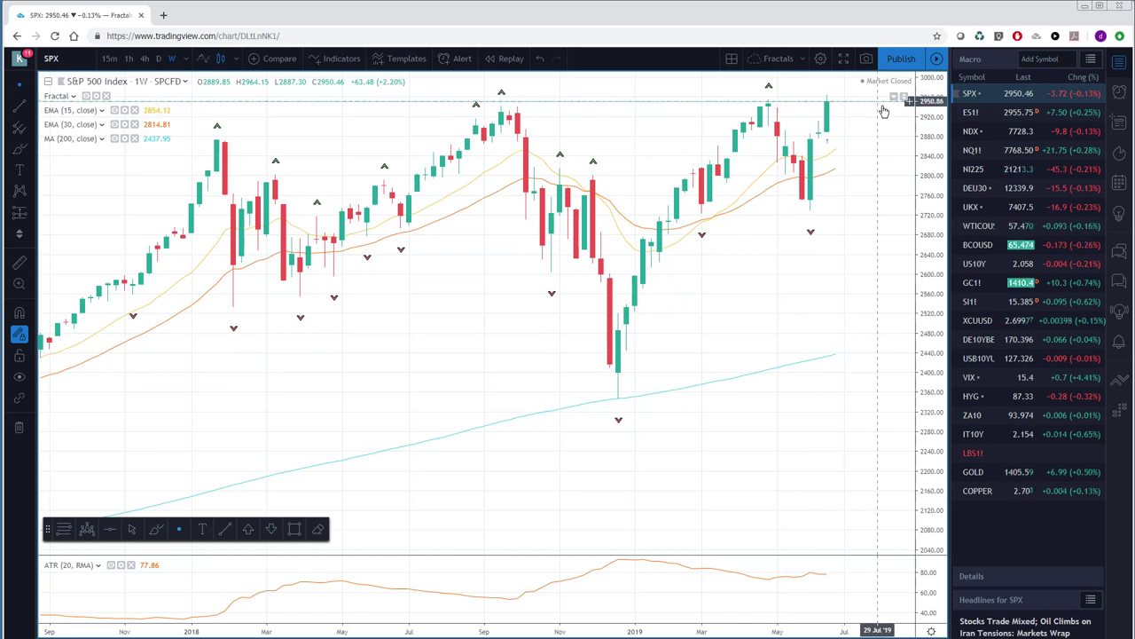
click(972, 114)
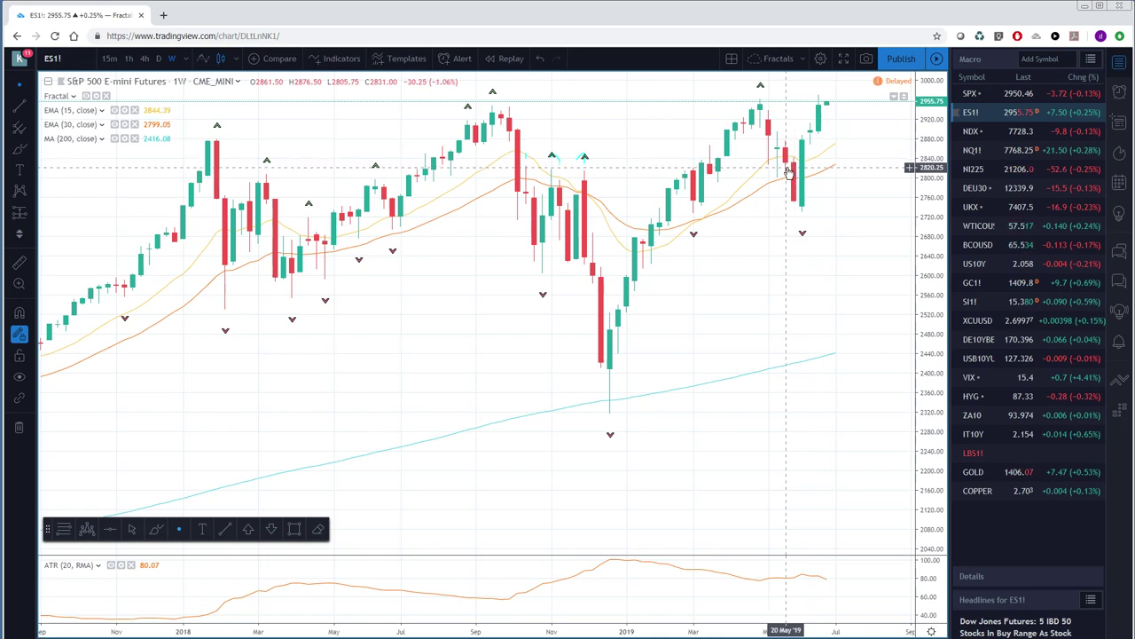
Check the NQ1! Nasdaq 100 futures chart, then load the weekly GOLD chart.
click(973, 153)
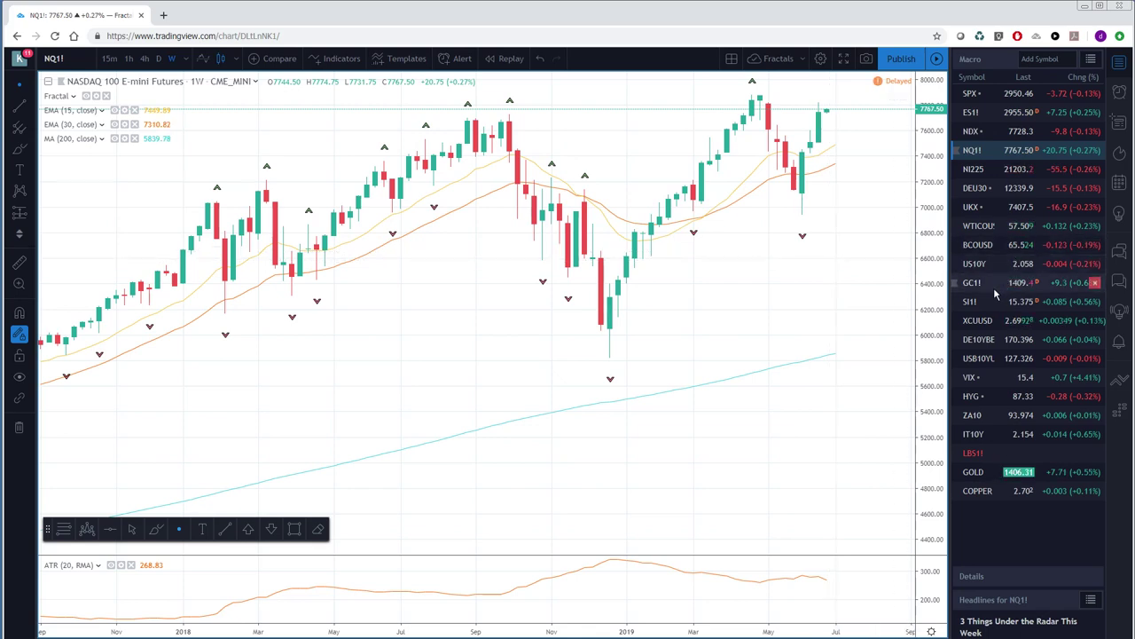
click(973, 473)
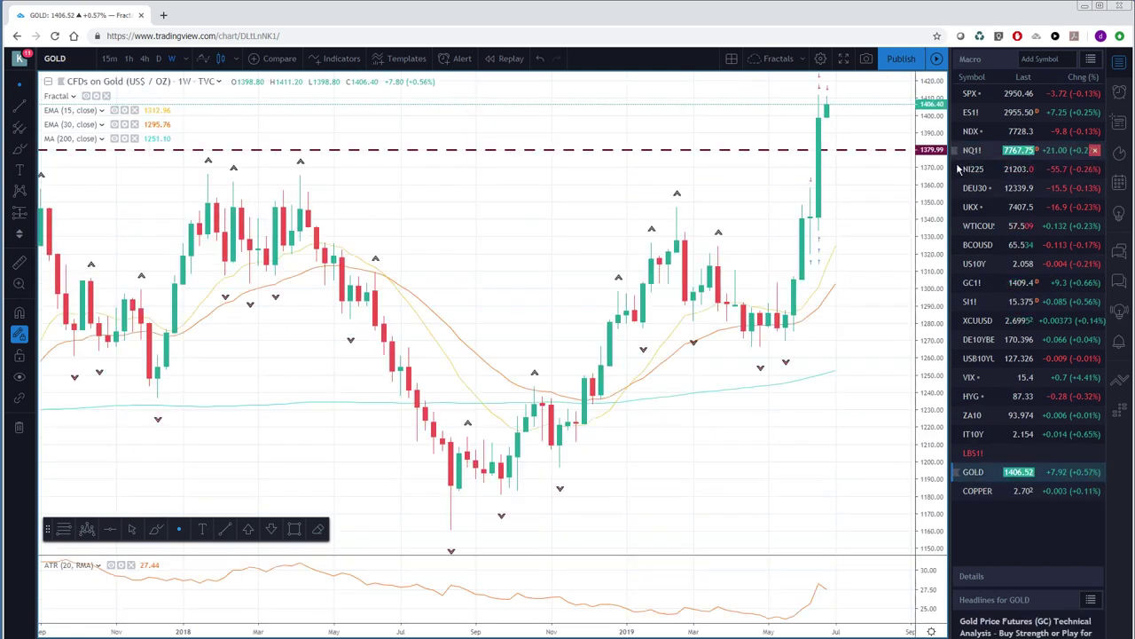
Squeeze the gold price scale so it spans roughly 1120 to 1460.
drag(934, 181, 930, 280)
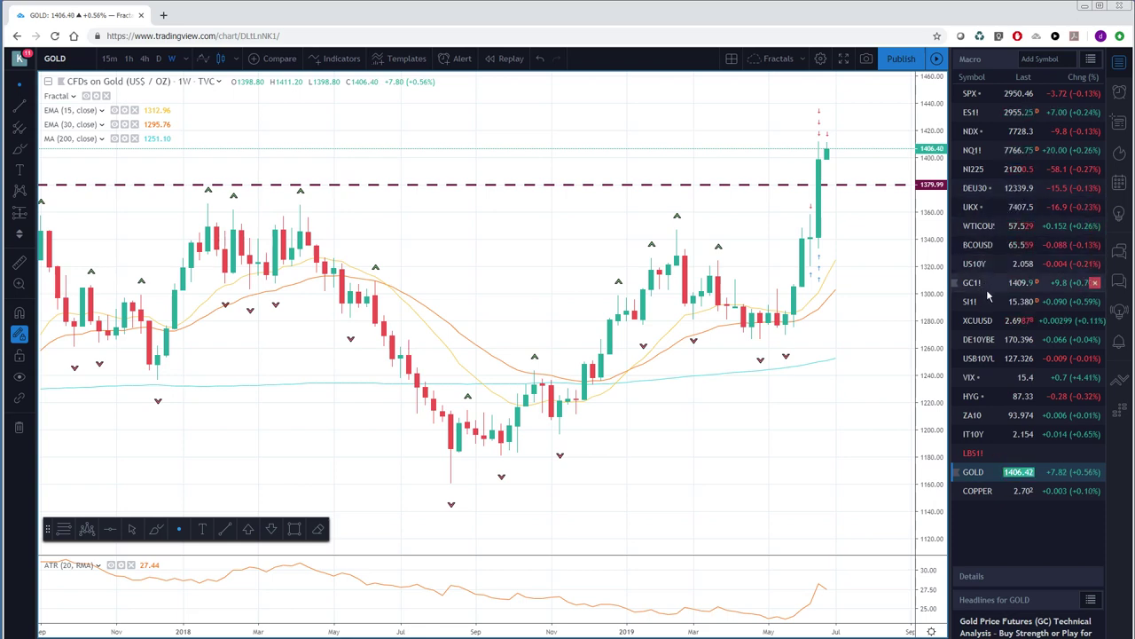
Switch the watchlist to Currencies and open the DXY dollar index chart.
click(1091, 61)
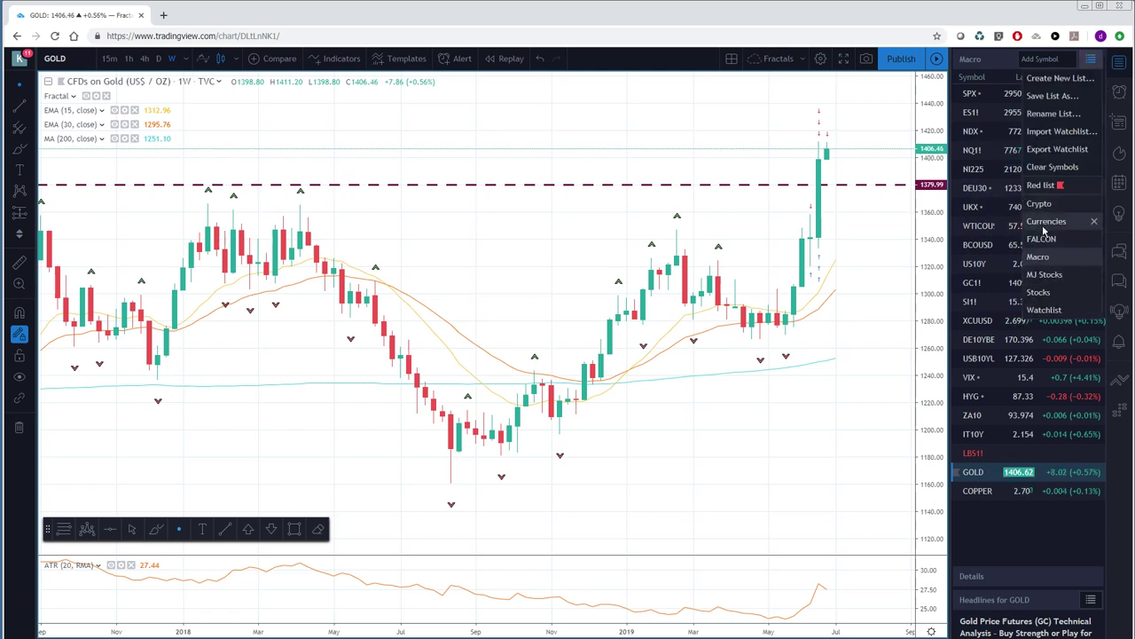
click(1046, 222)
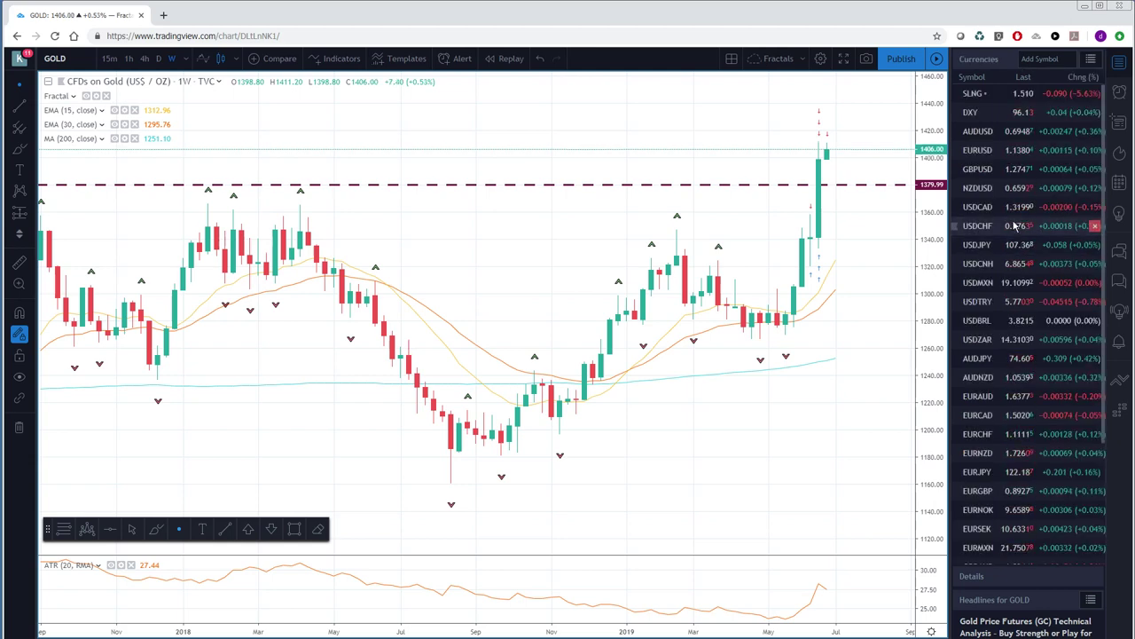
click(977, 114)
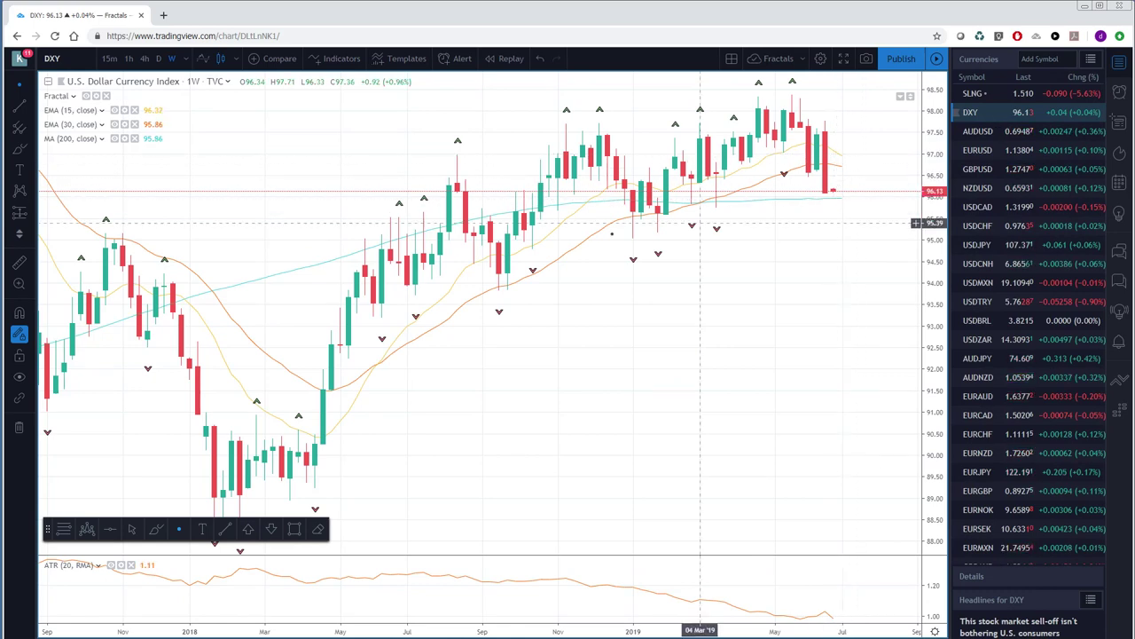
Check DXY on daily and weekly candles, then load the weekly EURUSD chart.
click(161, 59)
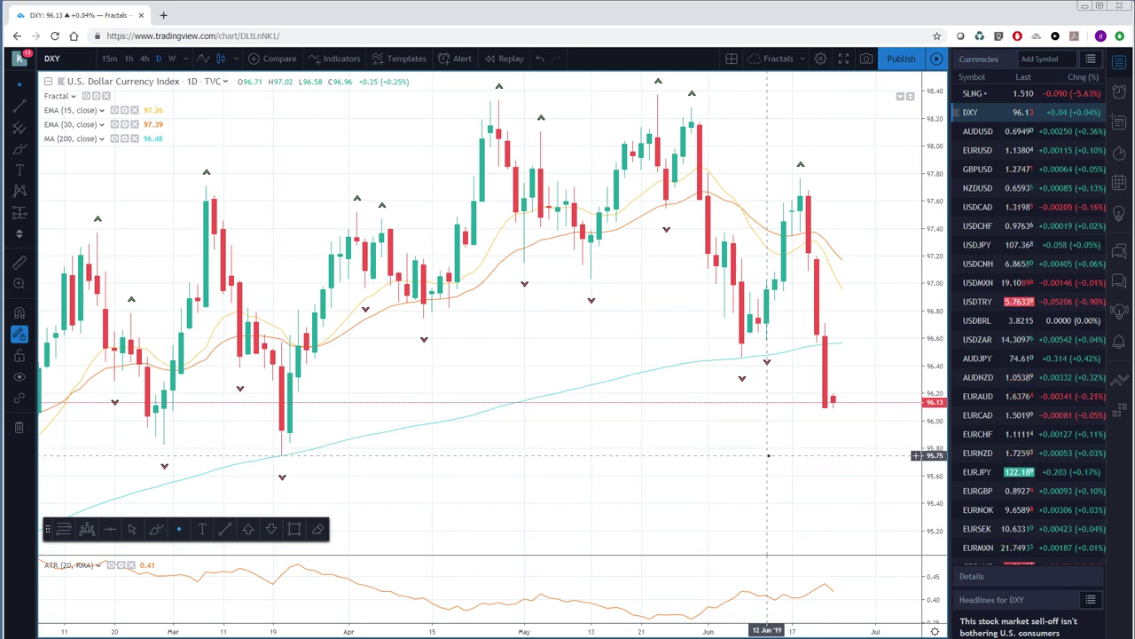
click(173, 59)
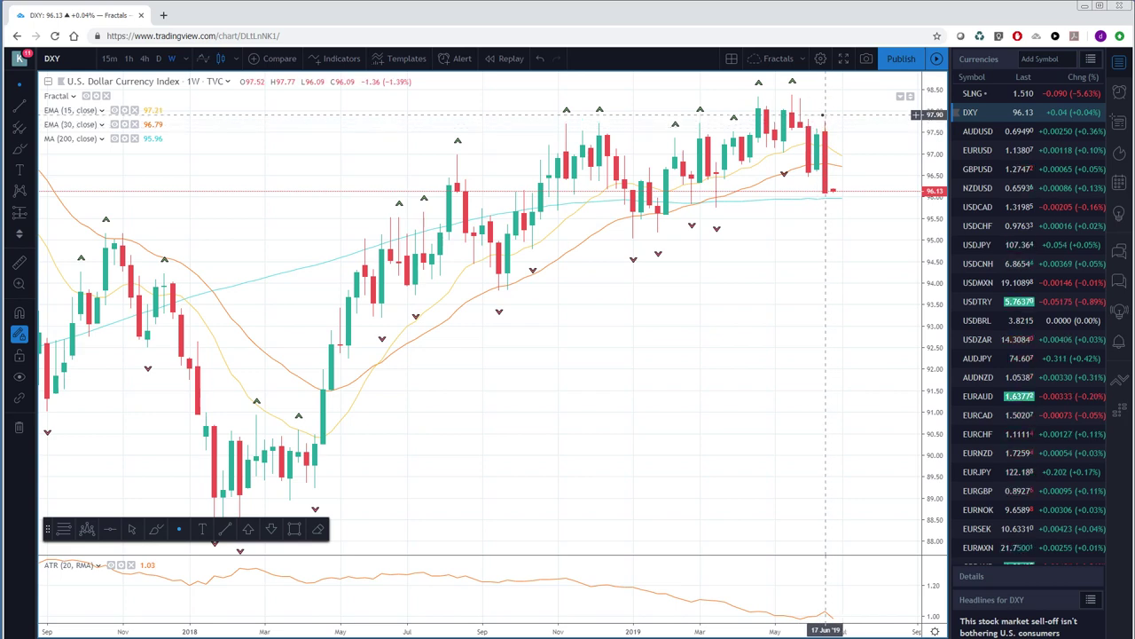
click(976, 151)
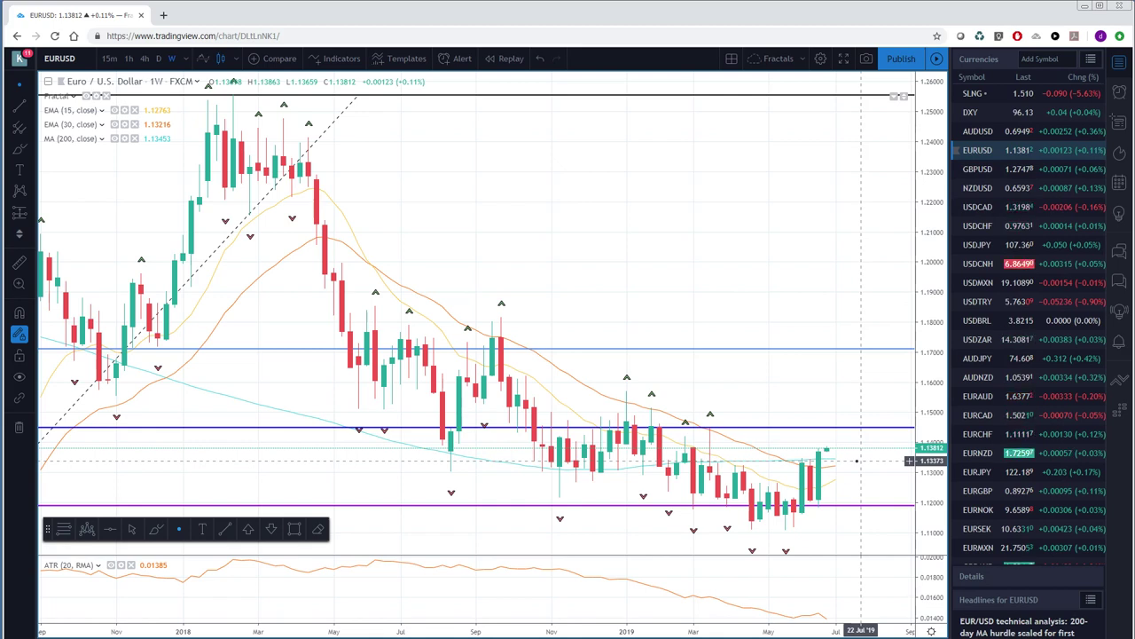
Review EURUSD on daily candles with more months of history in view.
click(160, 58)
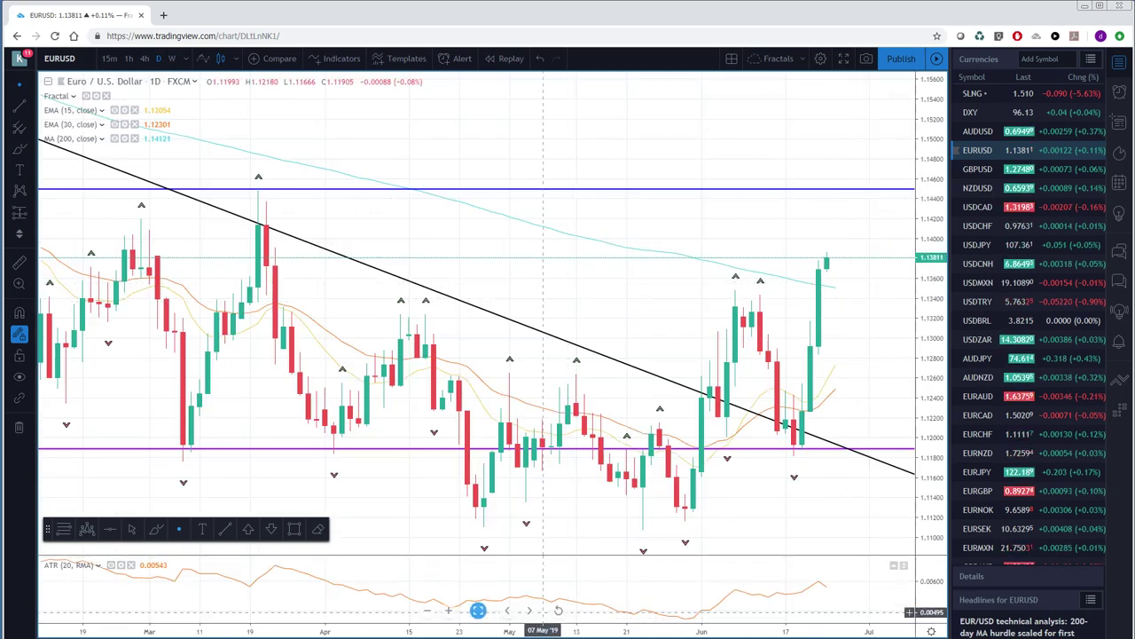
drag(383, 631, 766, 635)
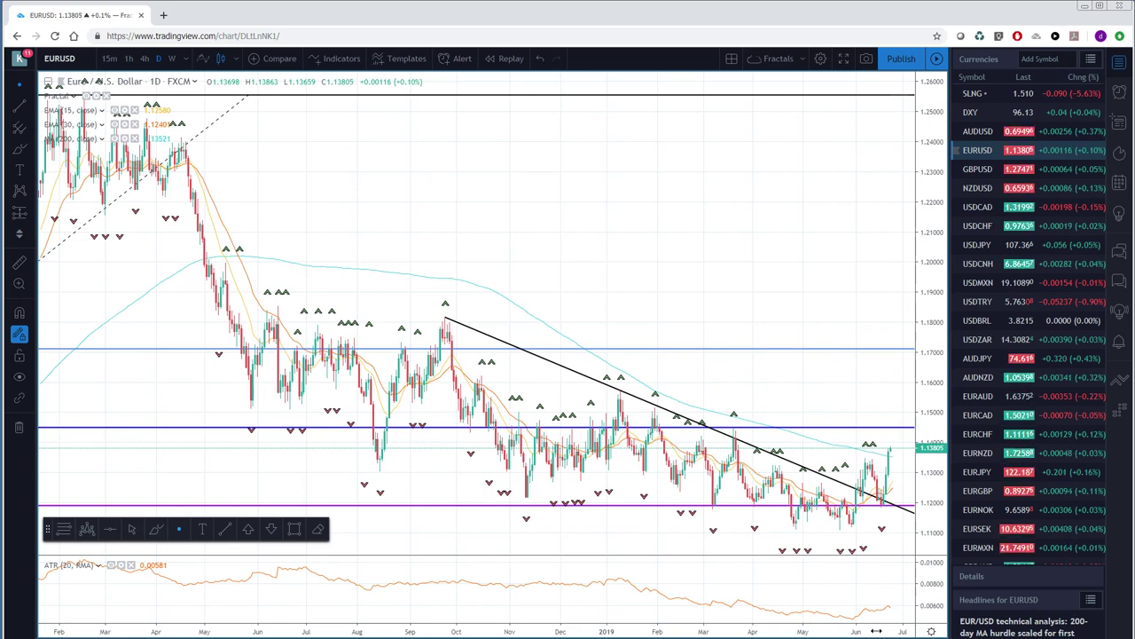
scroll(877, 630, up, 5)
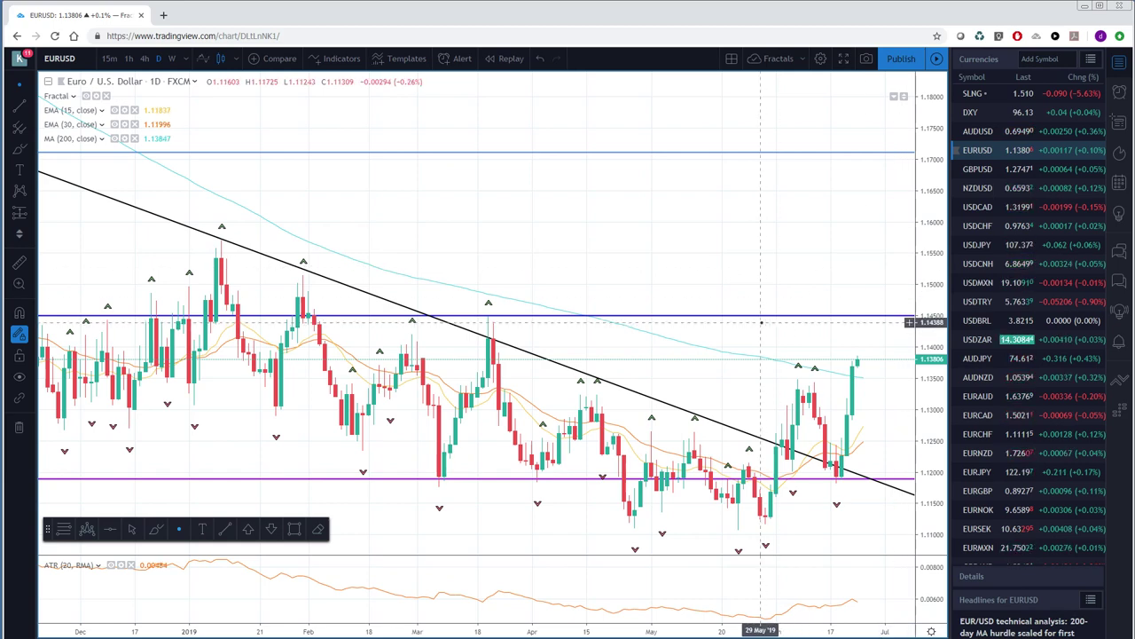
Return EURUSD to weekly candles zoomed in on recent price action.
click(173, 58)
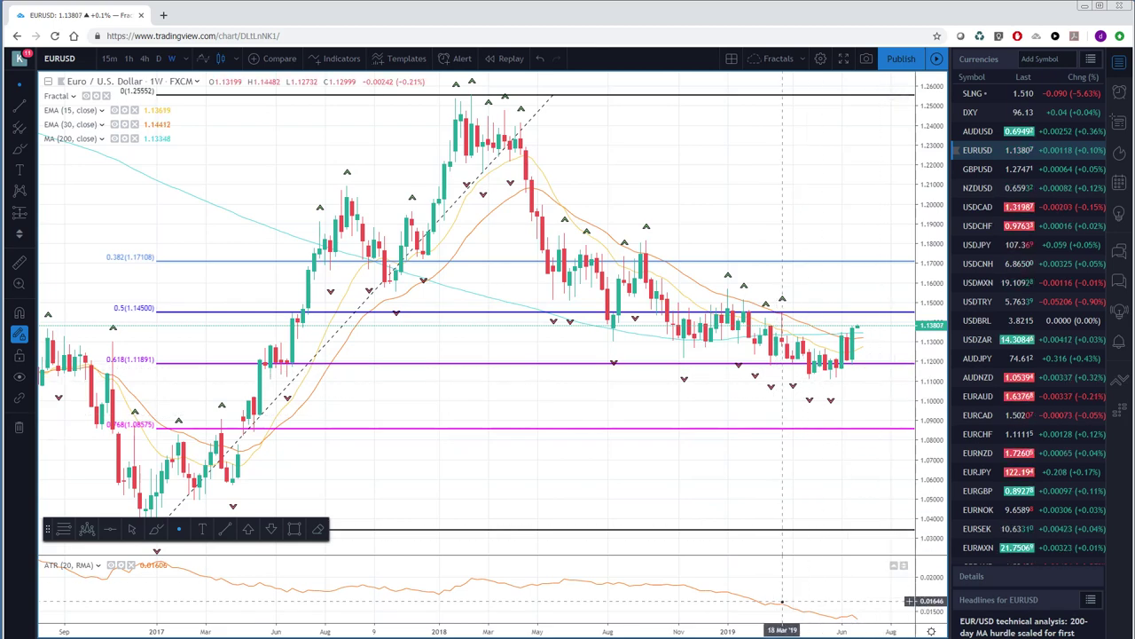
scroll(869, 383, up, 2)
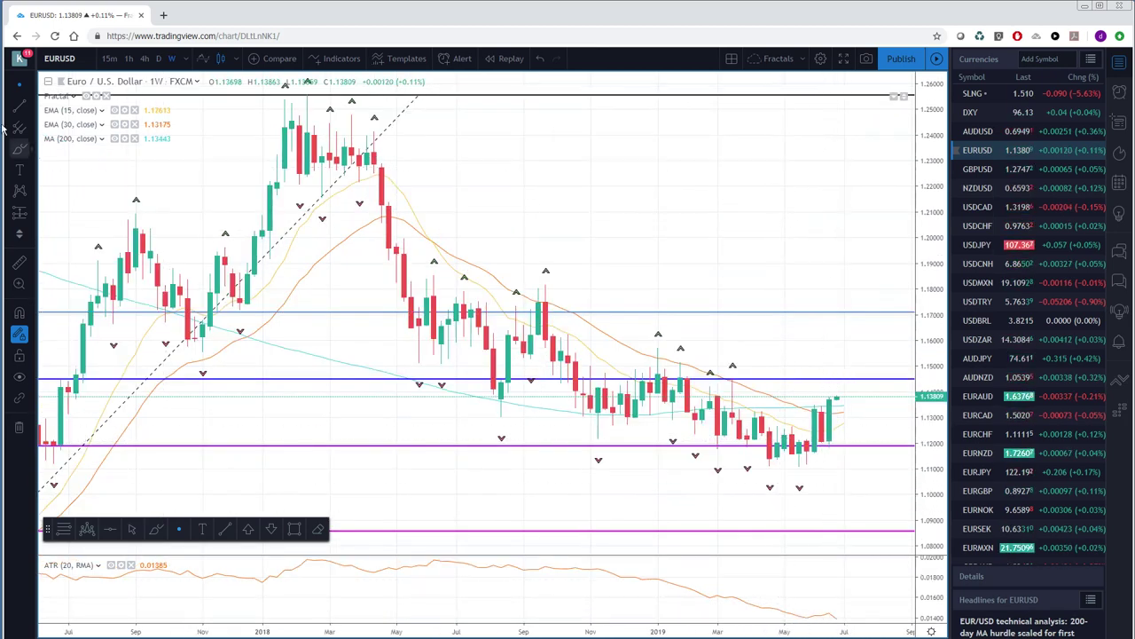
click(86, 59)
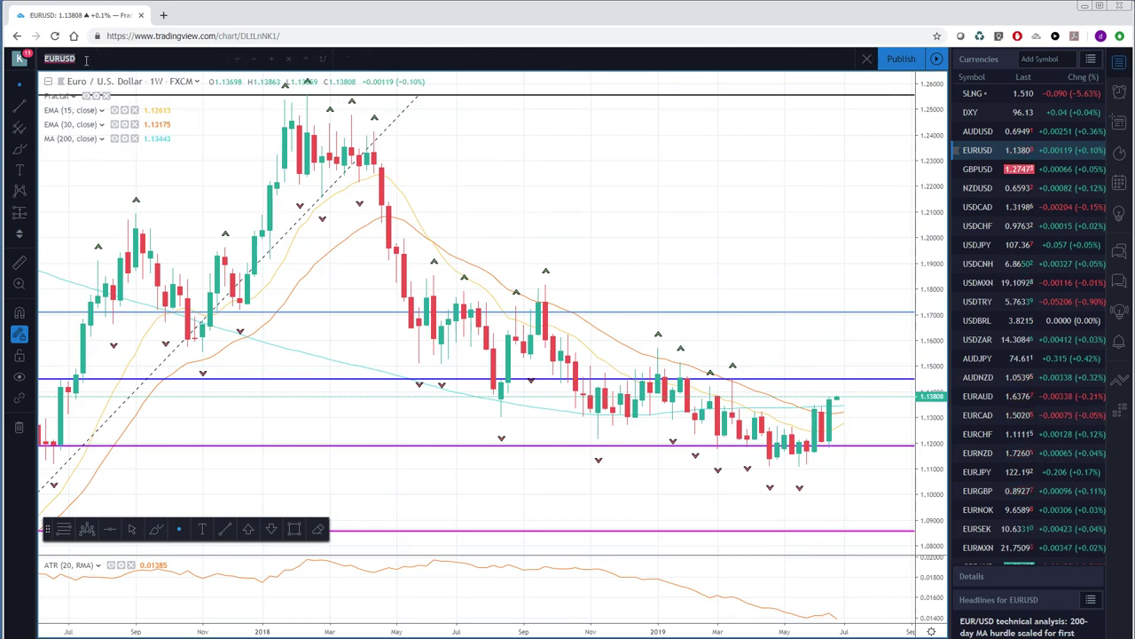
Load the GBPAUD chart, then switch to the weekly USDCAD chart.
text(GBPAUD)
key(Return)
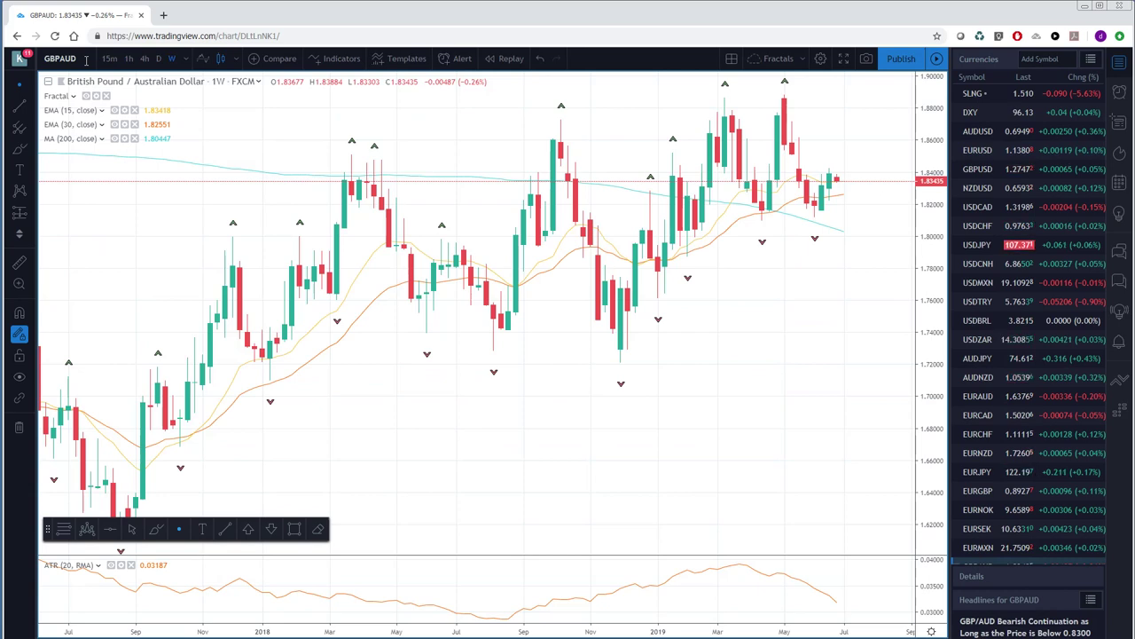
text(USDCAD)
key(Return)
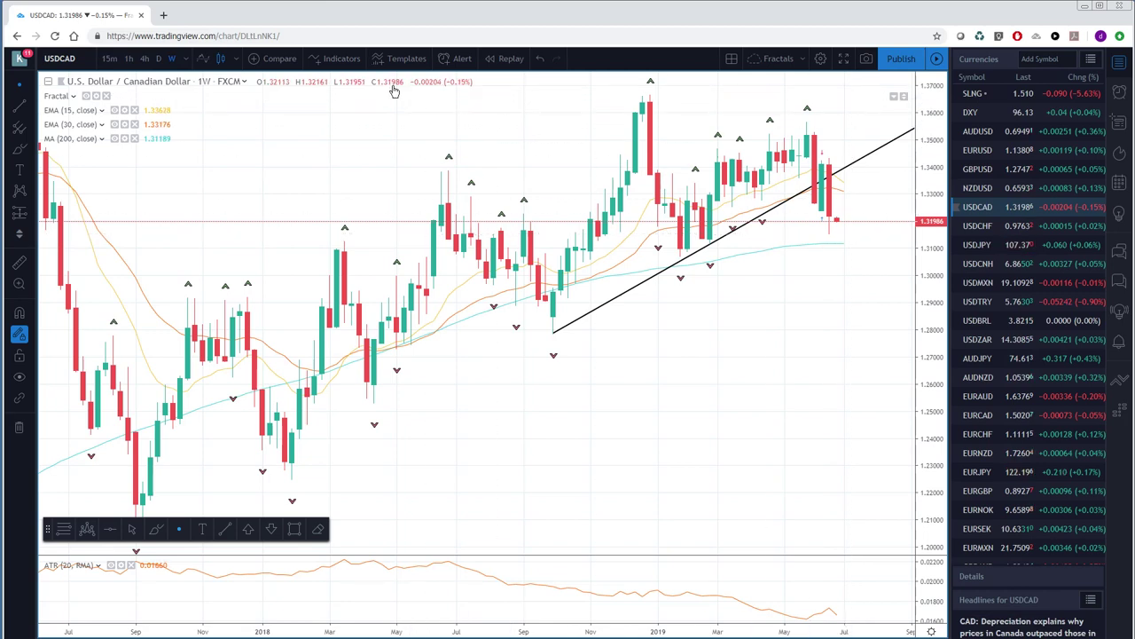
click(80, 57)
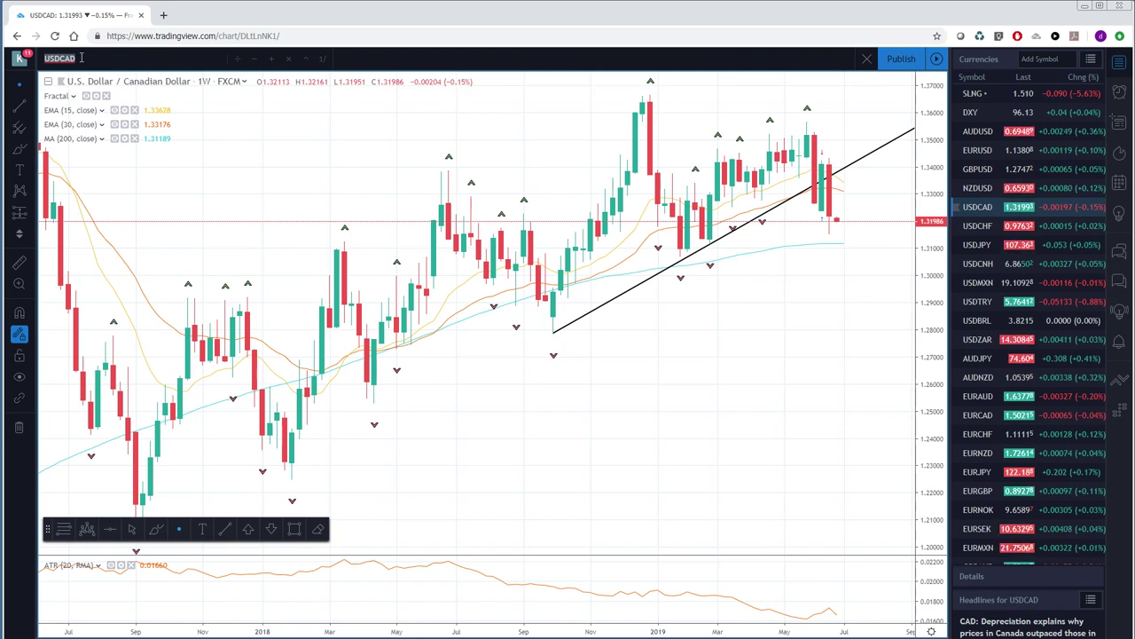
Load USDCHF and switch it to daily candles.
text(USDCHF)
key(Return)
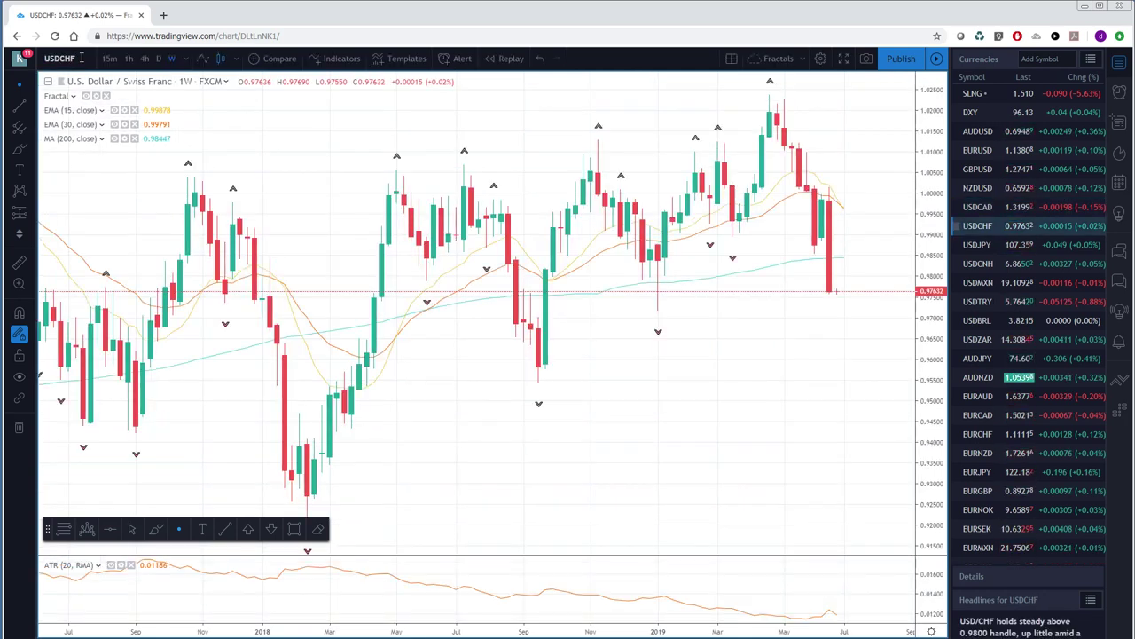
click(158, 58)
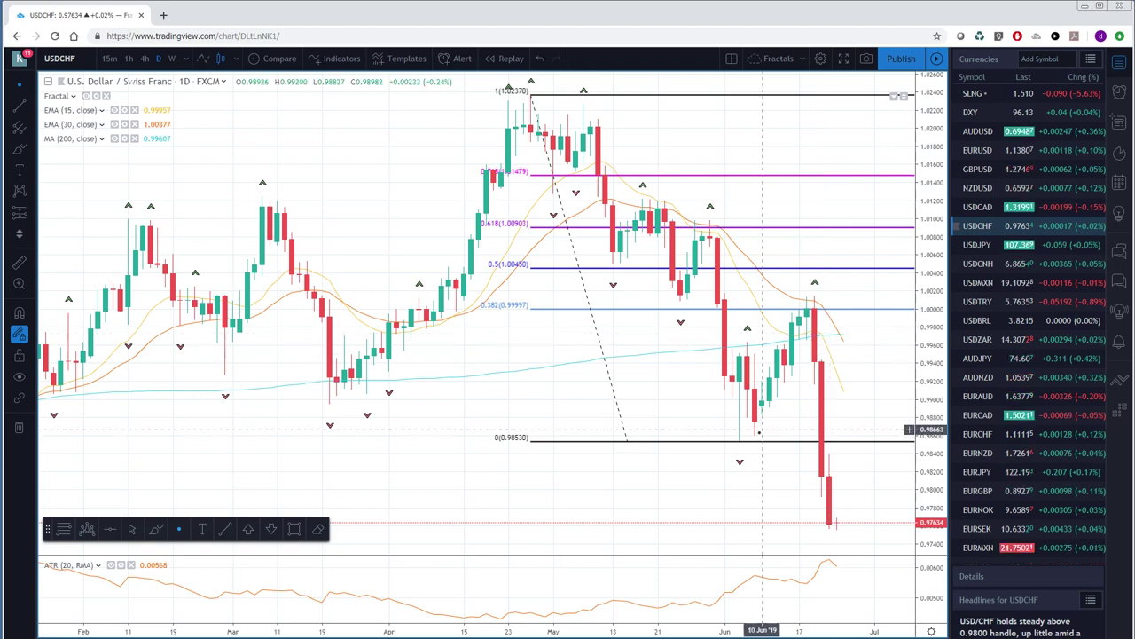
Remove the Fibonacci retracement from the USDCHF chart and return to weekly candles.
right_click(767, 444)
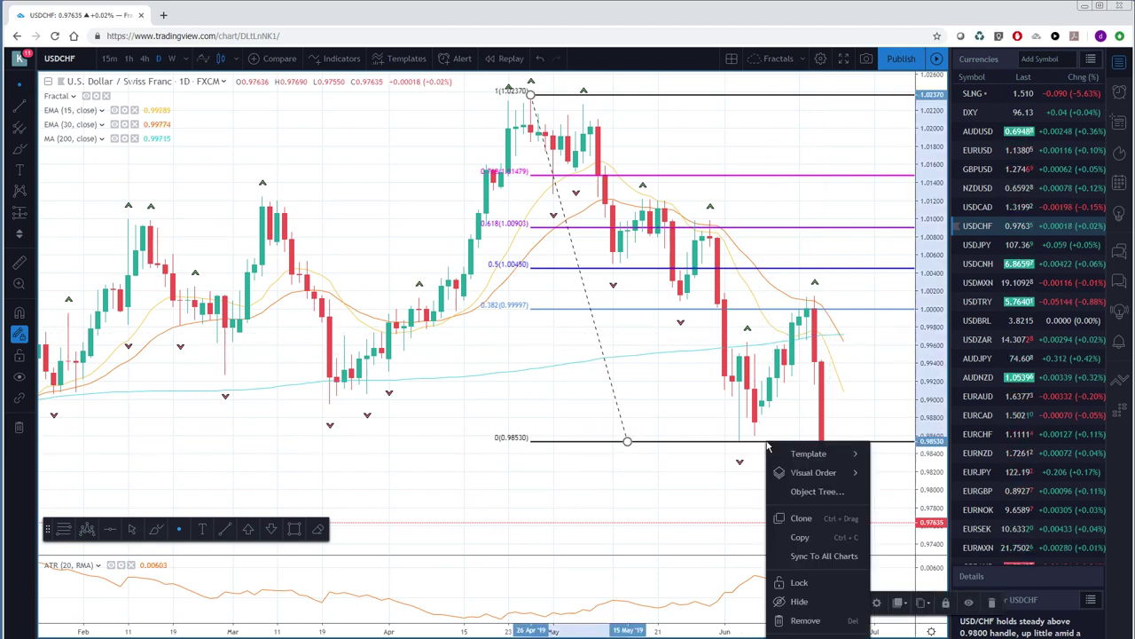
click(805, 621)
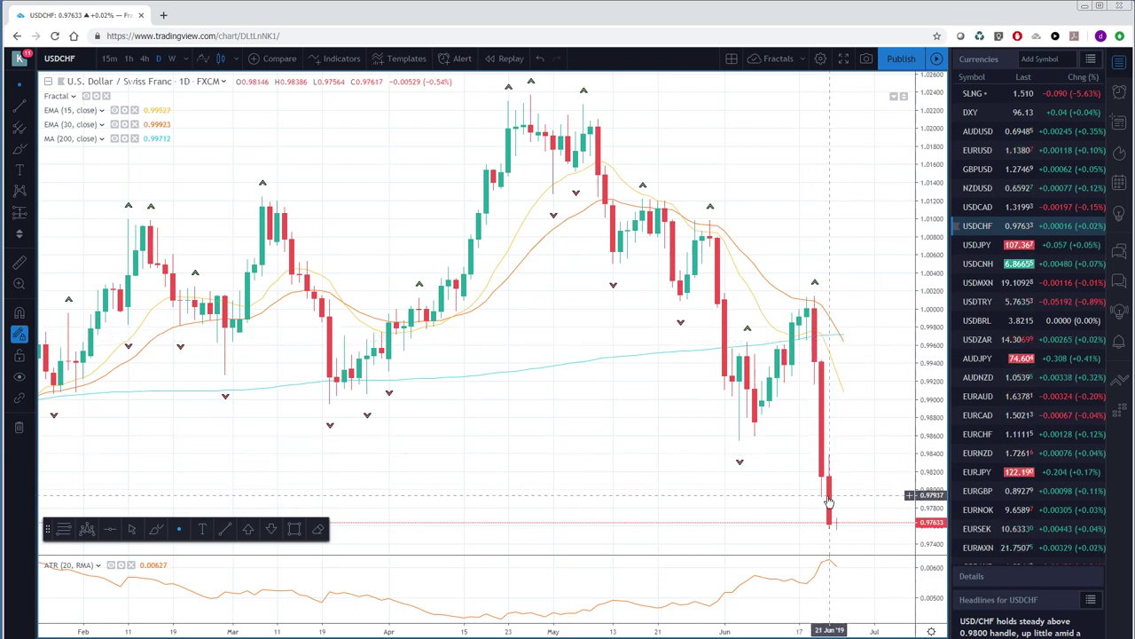
click(173, 59)
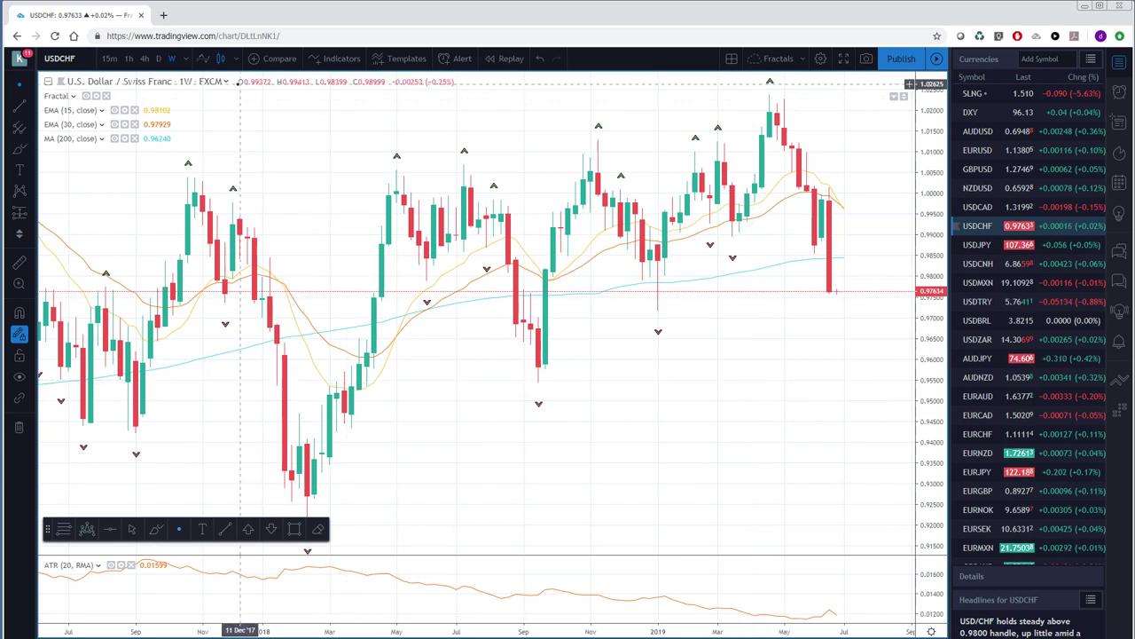
click(84, 59)
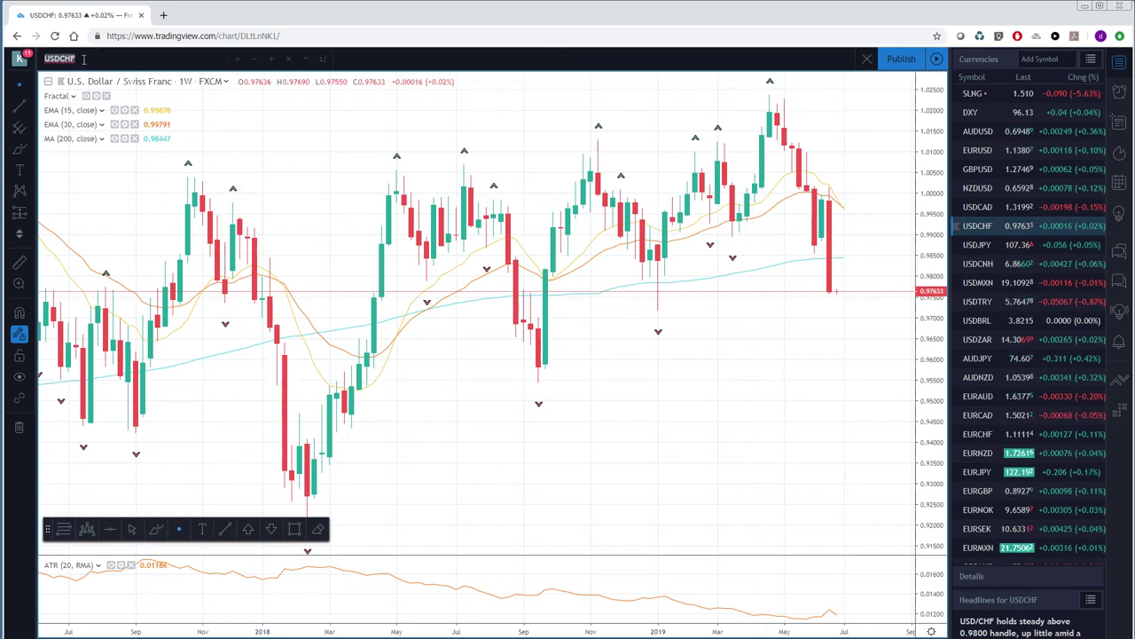
Load the USDSGD chart, correcting a typo in the symbol.
text(USDG)
key(BackSpace)
text(SGD)
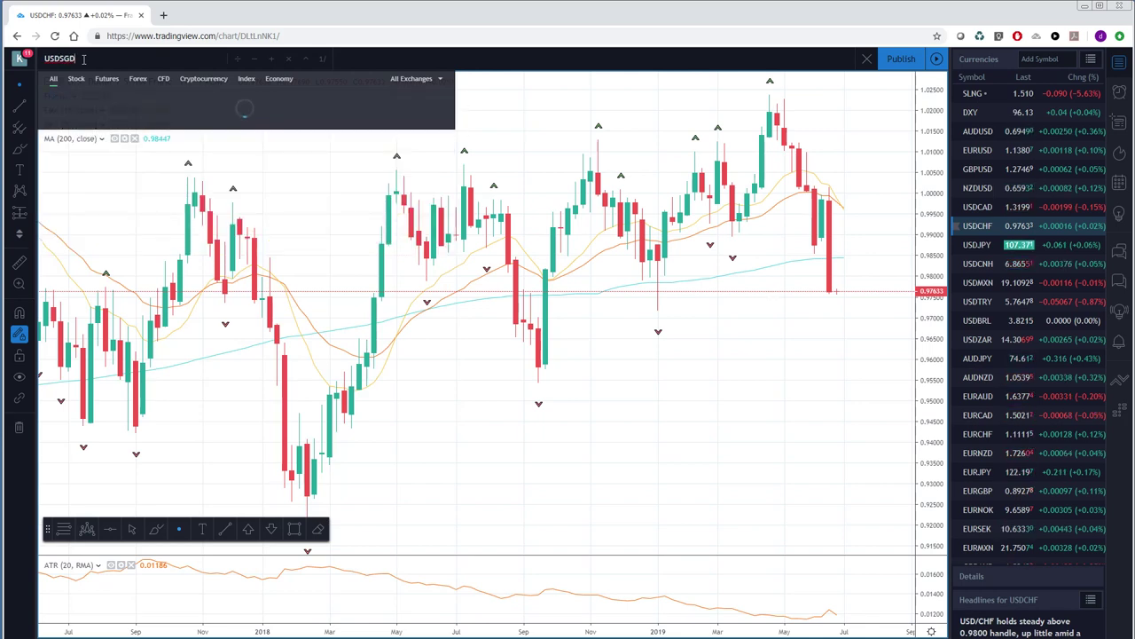
key(Return)
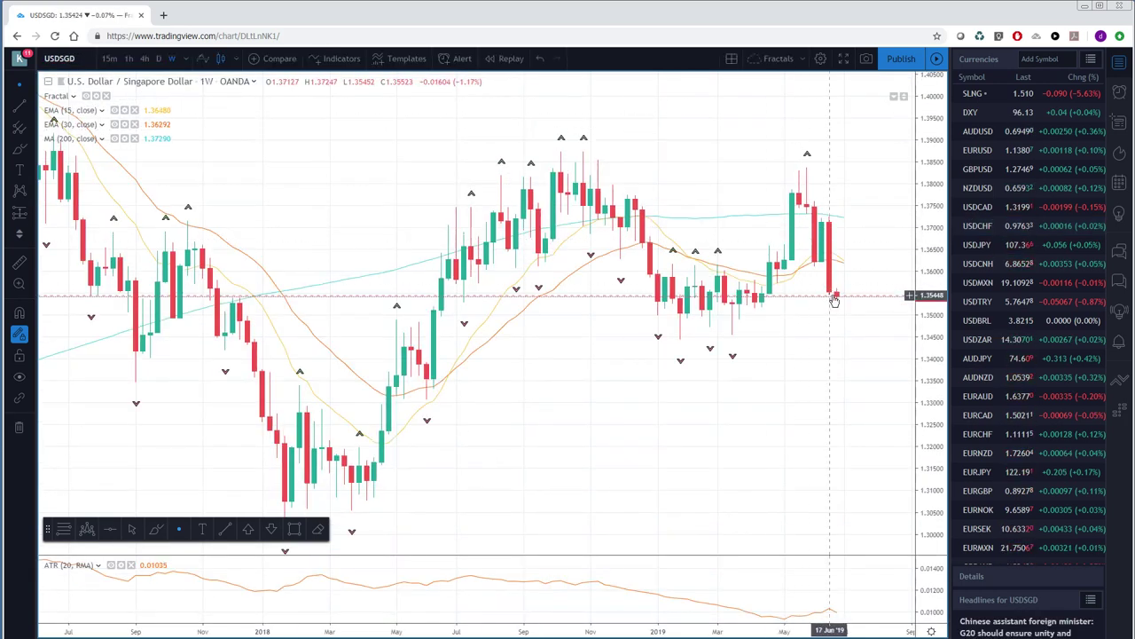
Load NZDUSD, then switch to USDJPY from the watchlist.
click(91, 62)
text(NZD)
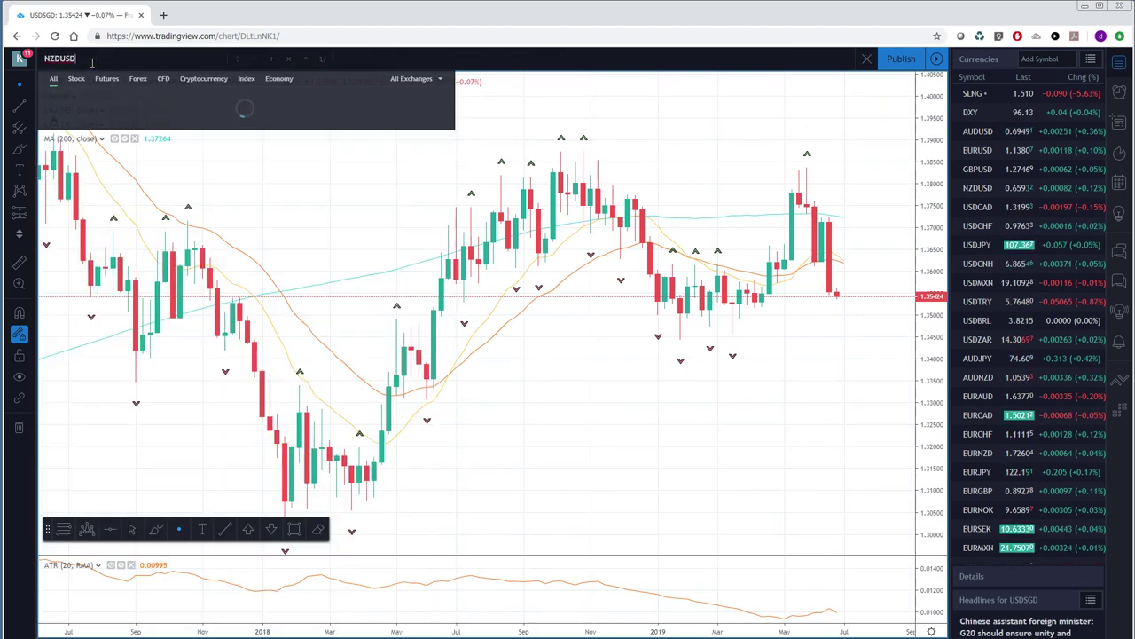
key(Return)
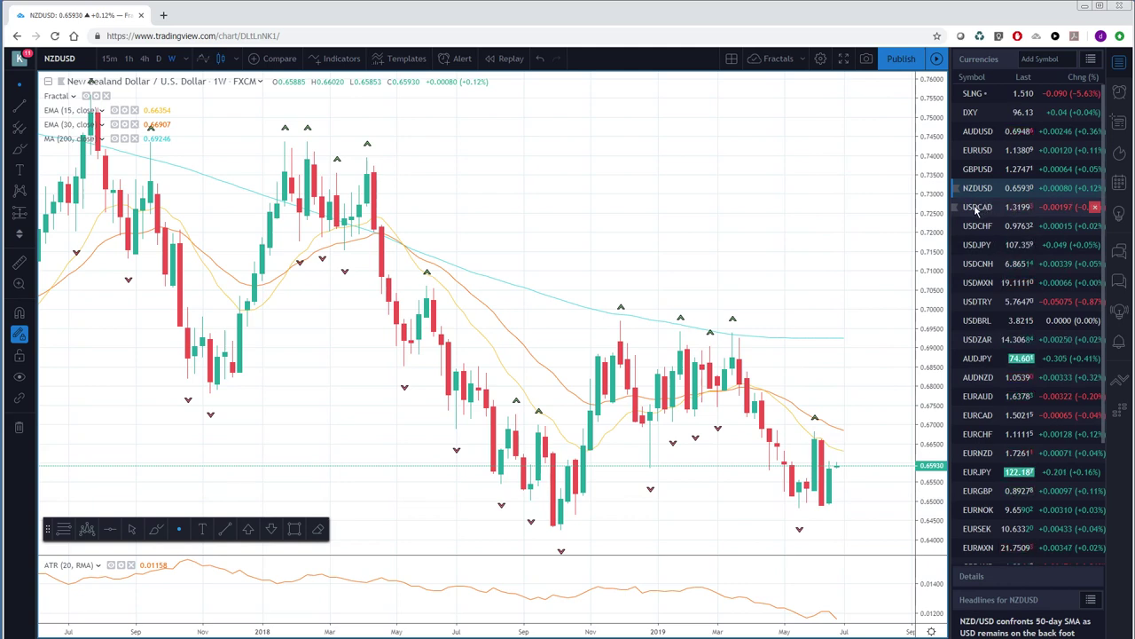
click(976, 253)
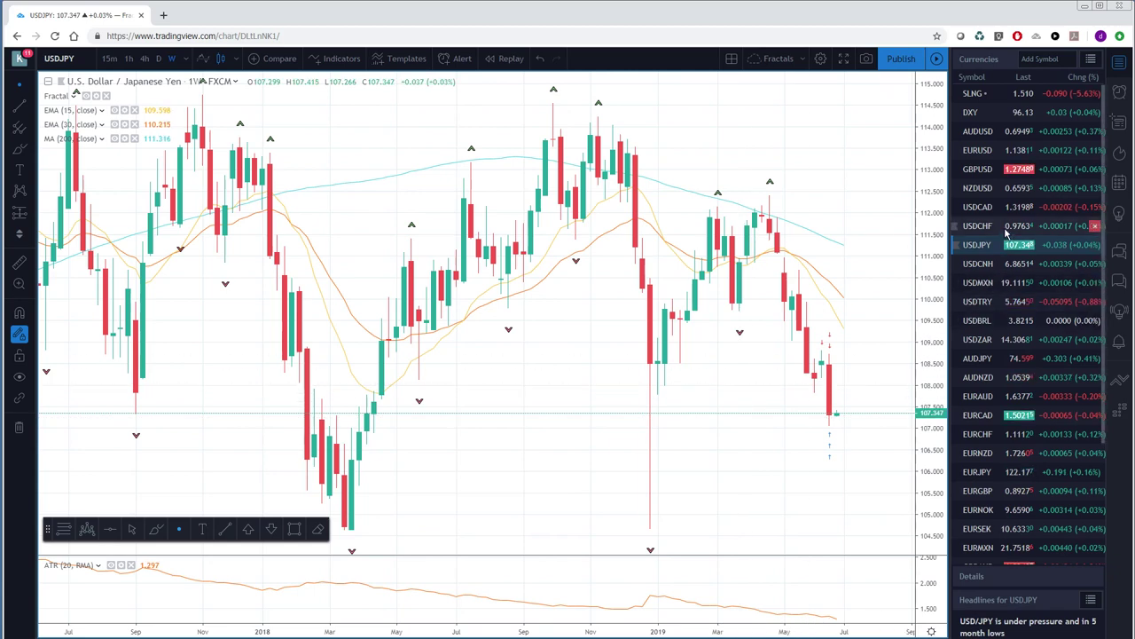
Chart AUDUSD, zoom into its recent weekly candles, then switch it to daily candles.
click(979, 132)
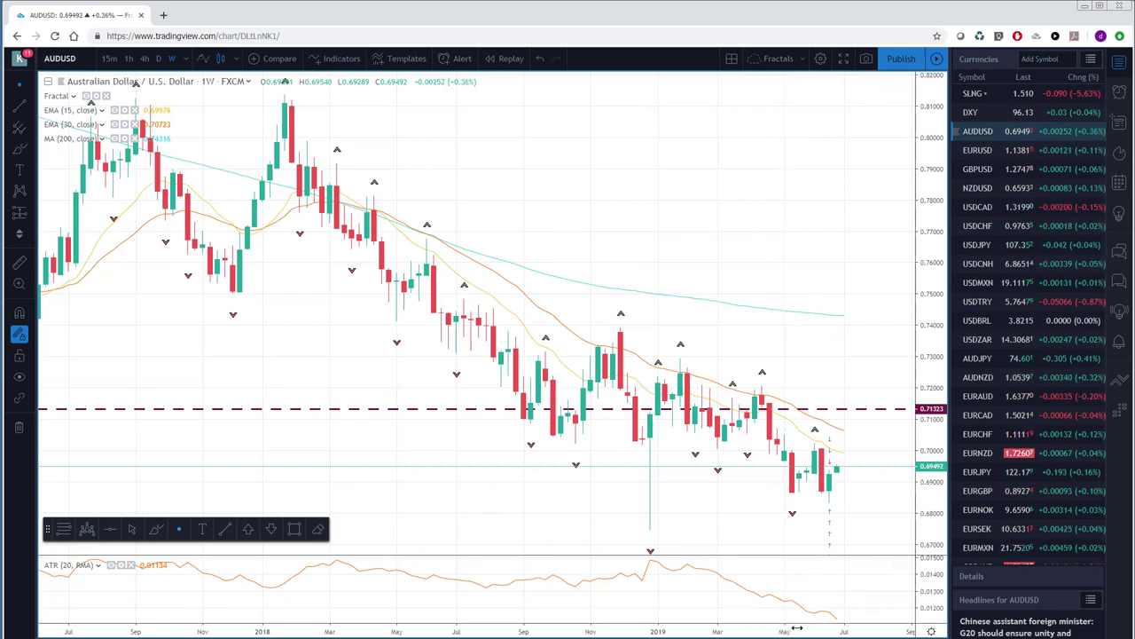
drag(797, 627, 821, 627)
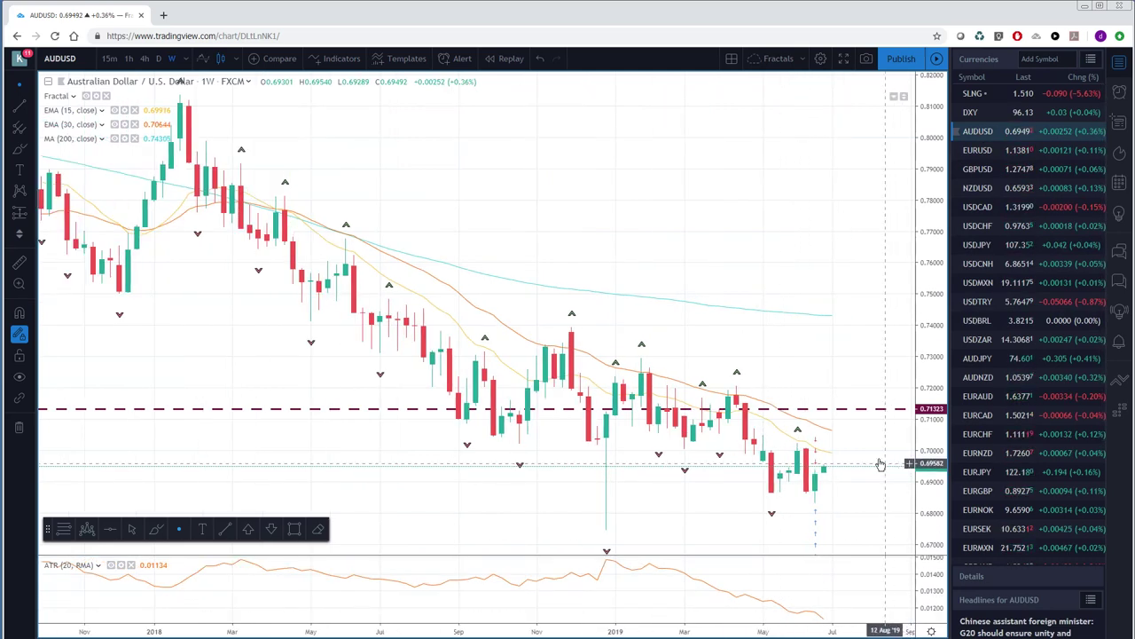
click(158, 60)
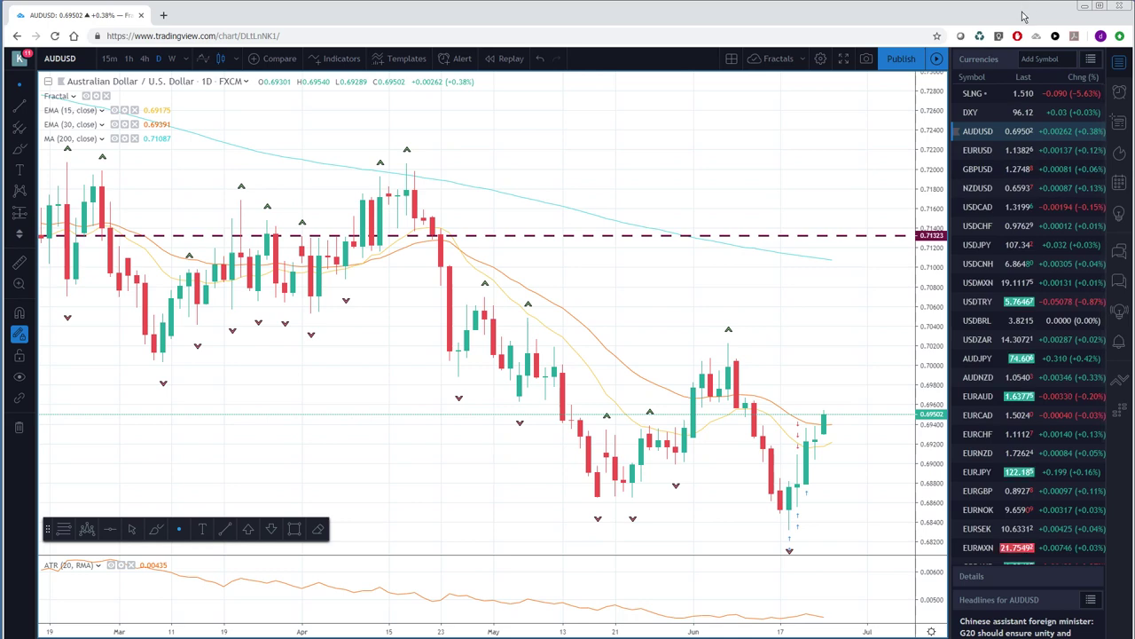
click(1091, 60)
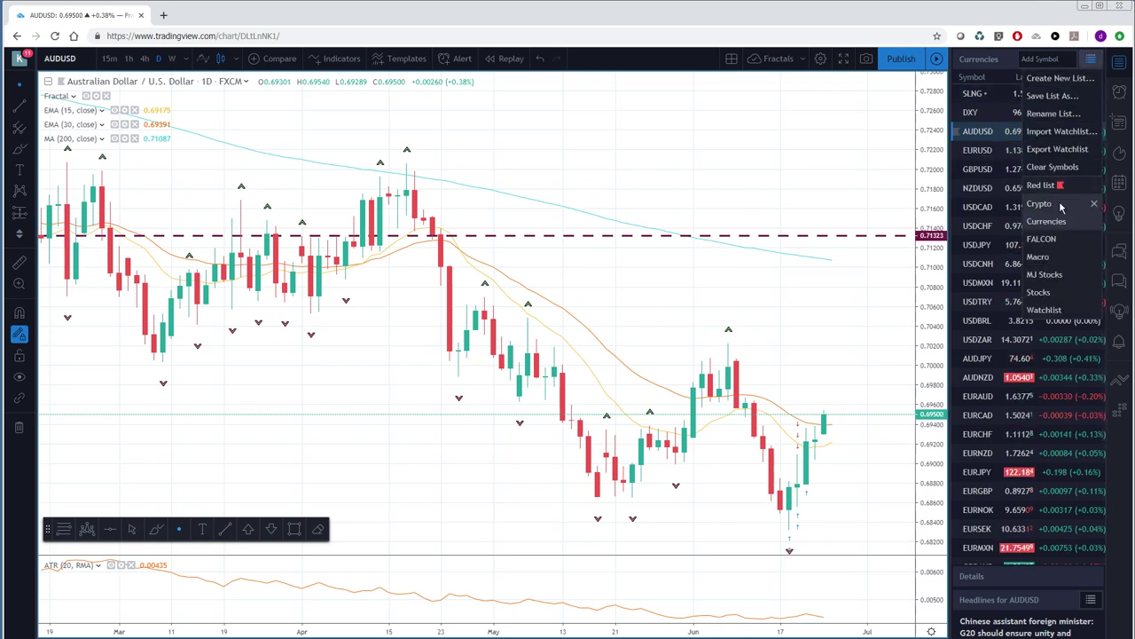
Switch the watchlist to the Macro list and chart GOLD on weekly candles.
click(1051, 263)
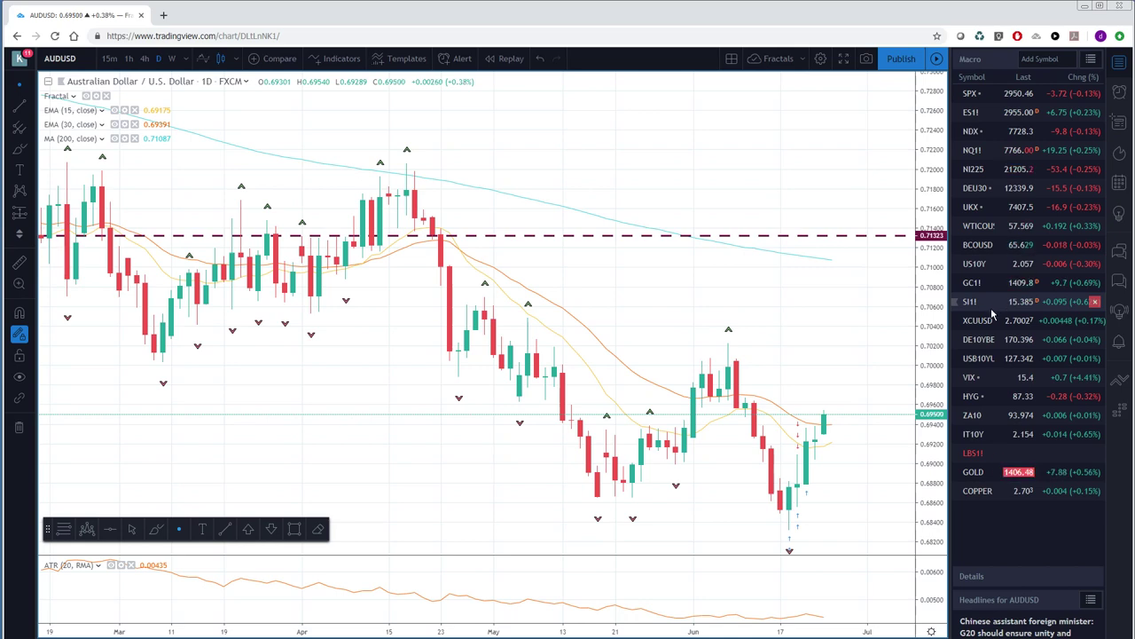
click(973, 472)
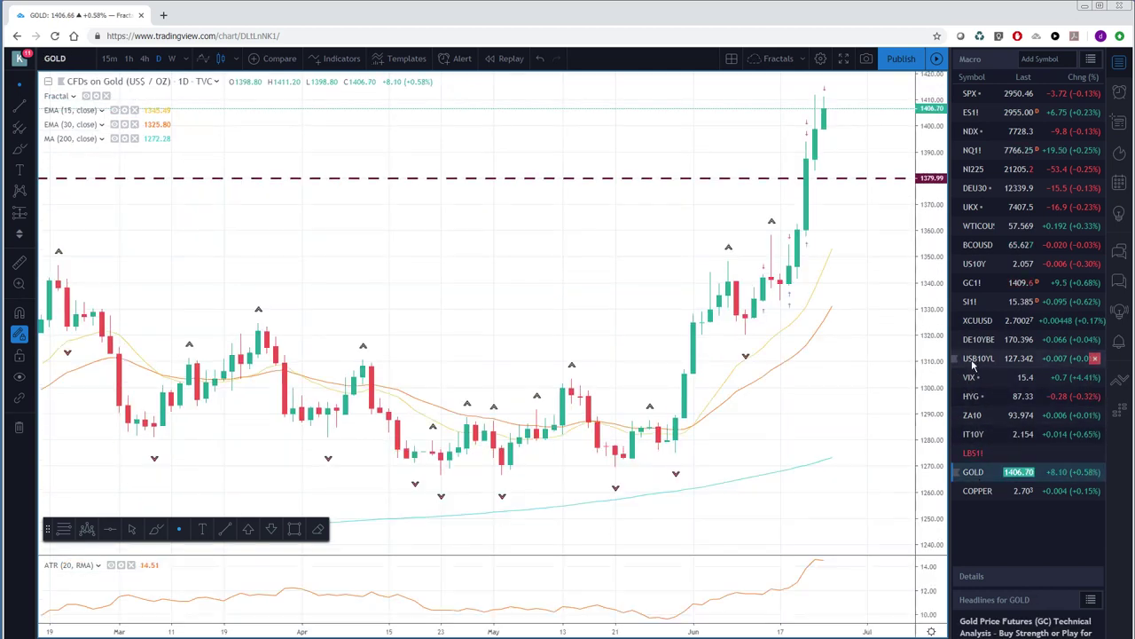
click(173, 58)
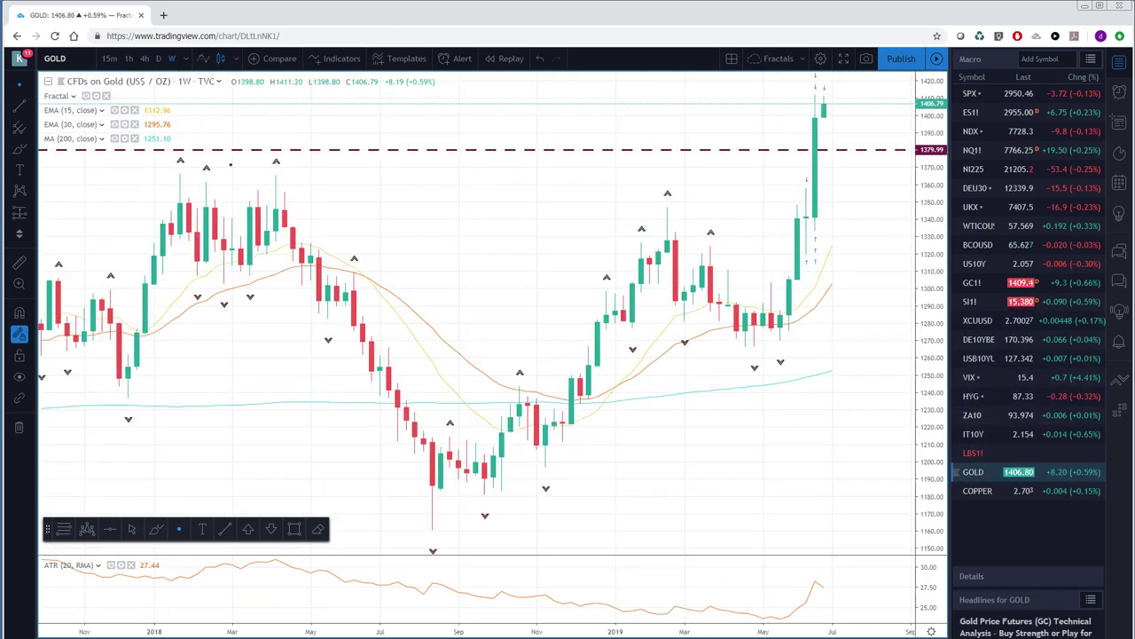
Rescale the GOLD weekly chart to show 2009 onward and prices 600–2000, nudging the dashed level slightly lower.
drag(927, 279, 911, 379)
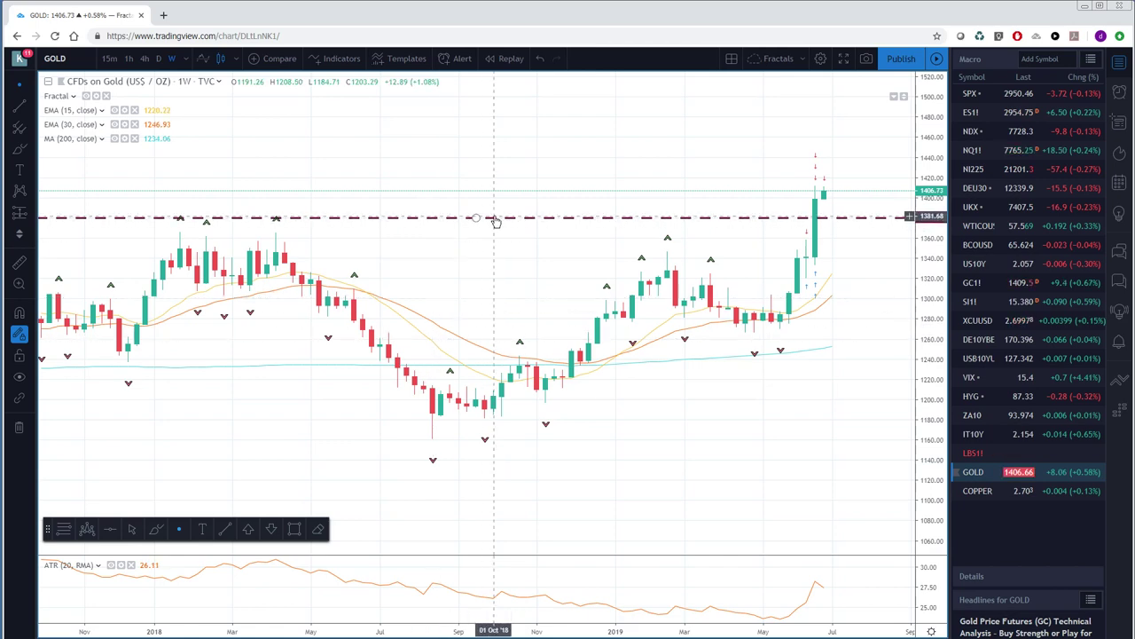
drag(495, 220, 495, 223)
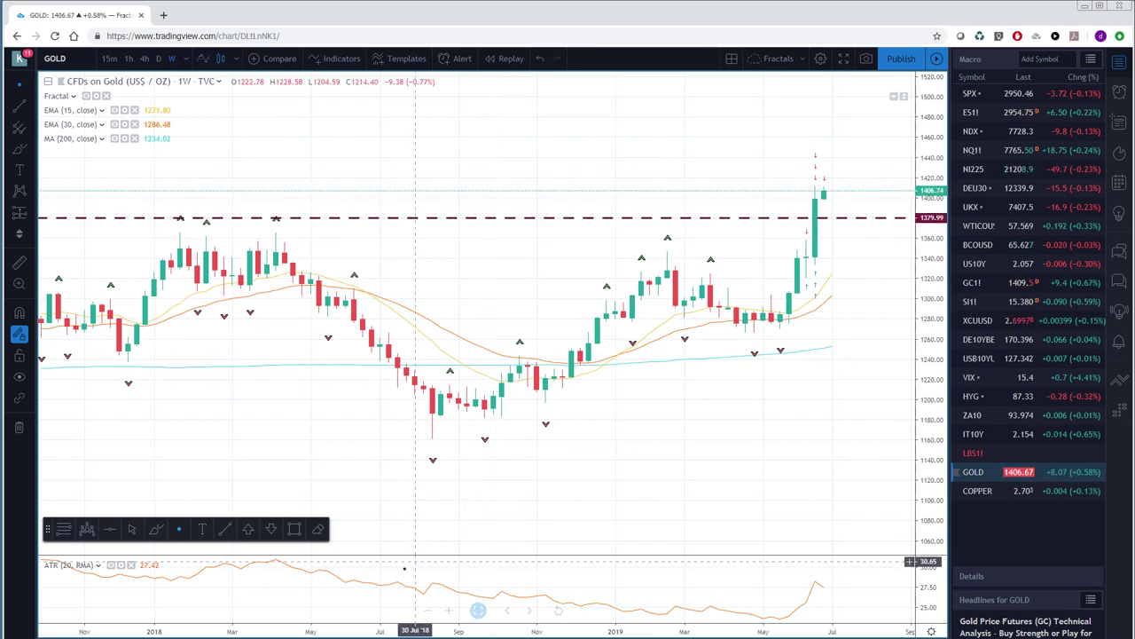
drag(362, 633, 560, 630)
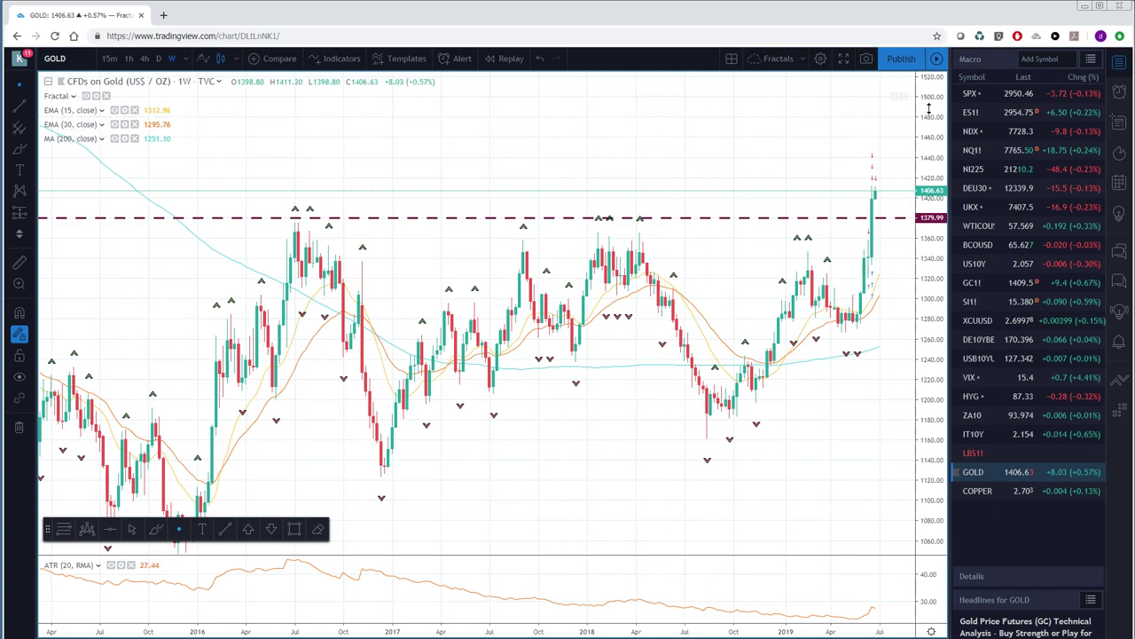
drag(927, 117, 915, 390)
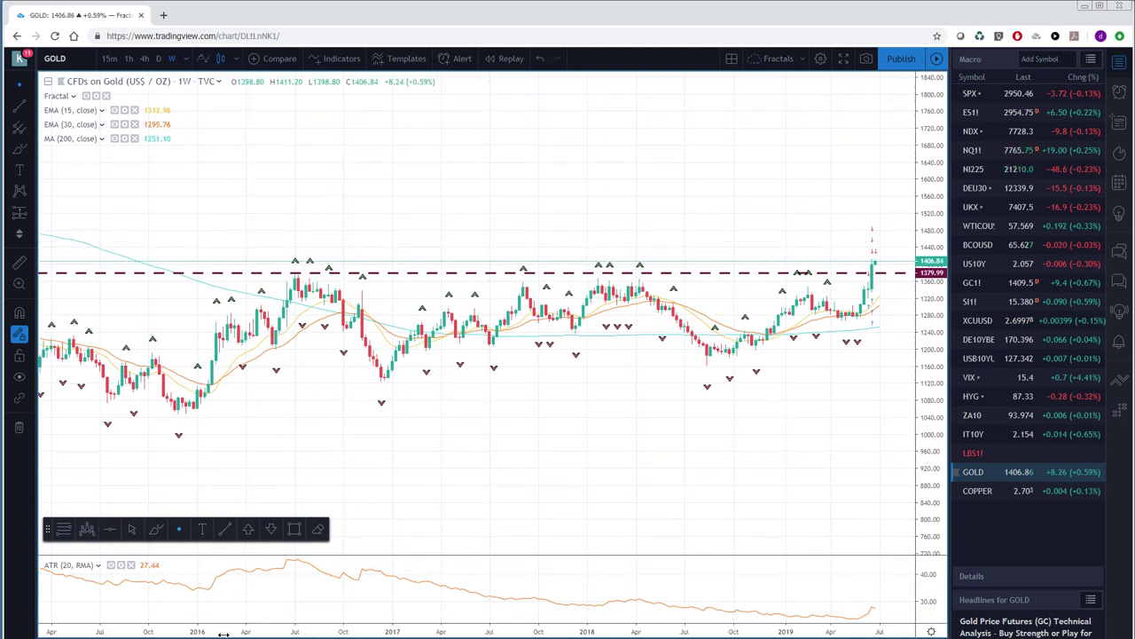
drag(201, 630, 39, 630)
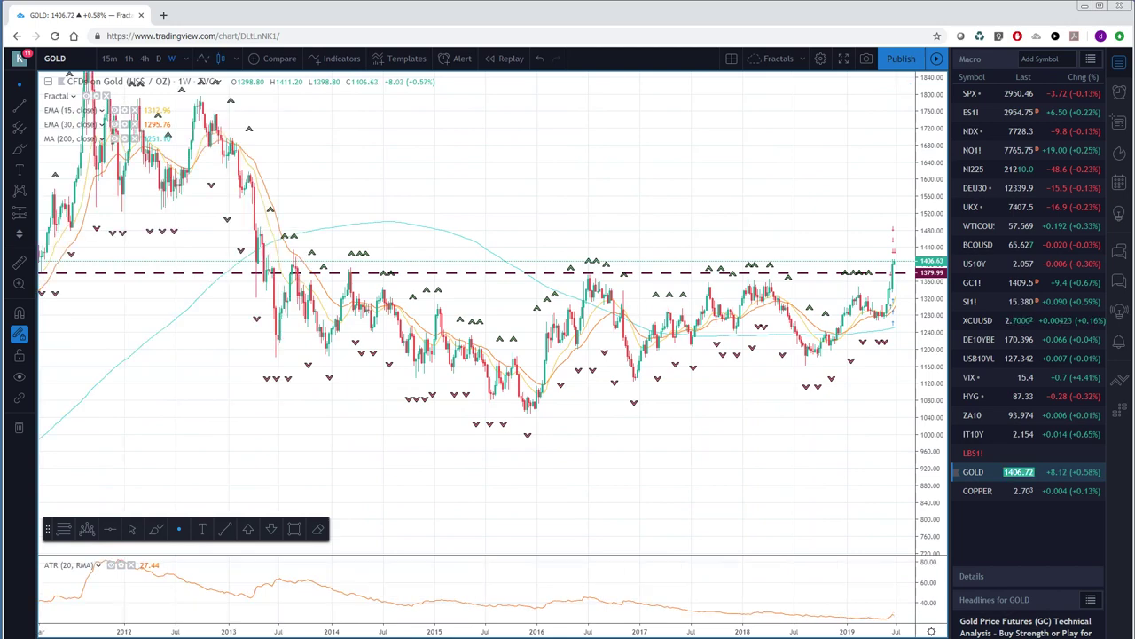
drag(480, 630, 417, 630)
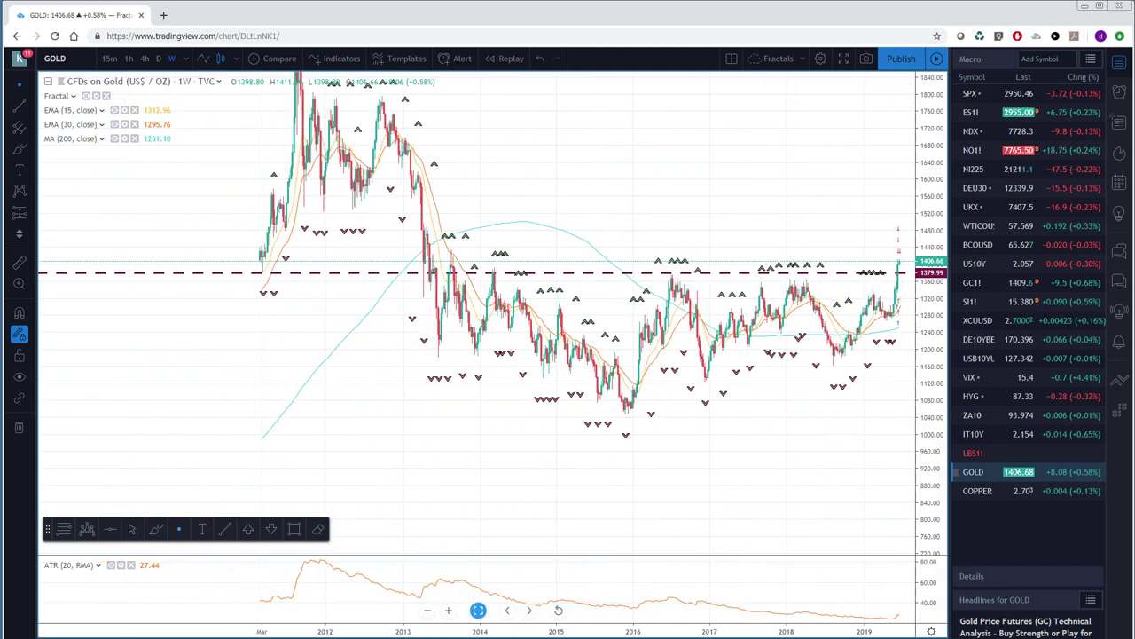
drag(940, 127, 947, 238)
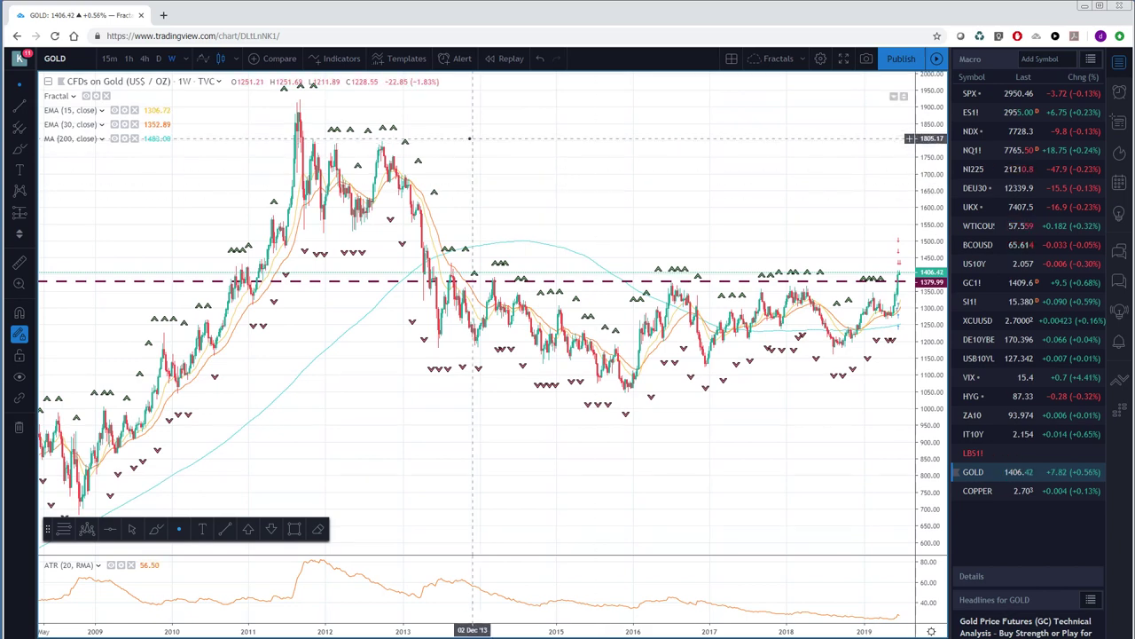
Delete the dashed level and draw a Fibonacci retracement from the 1925.23 high to the 1049.52 low.
right_click(352, 285)
click(409, 487)
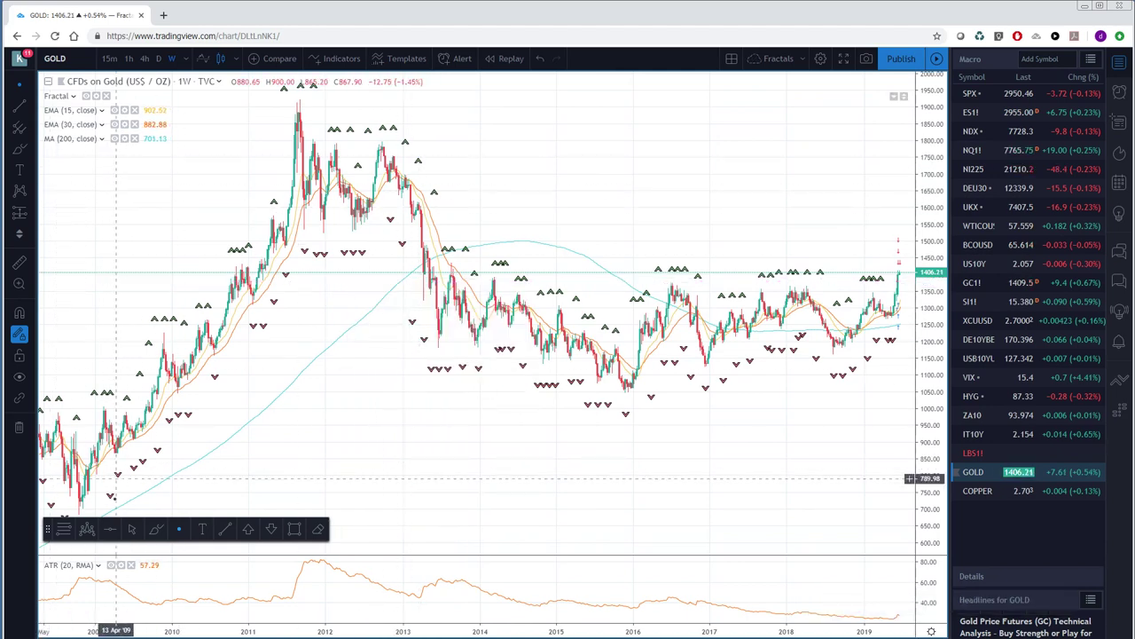
click(64, 530)
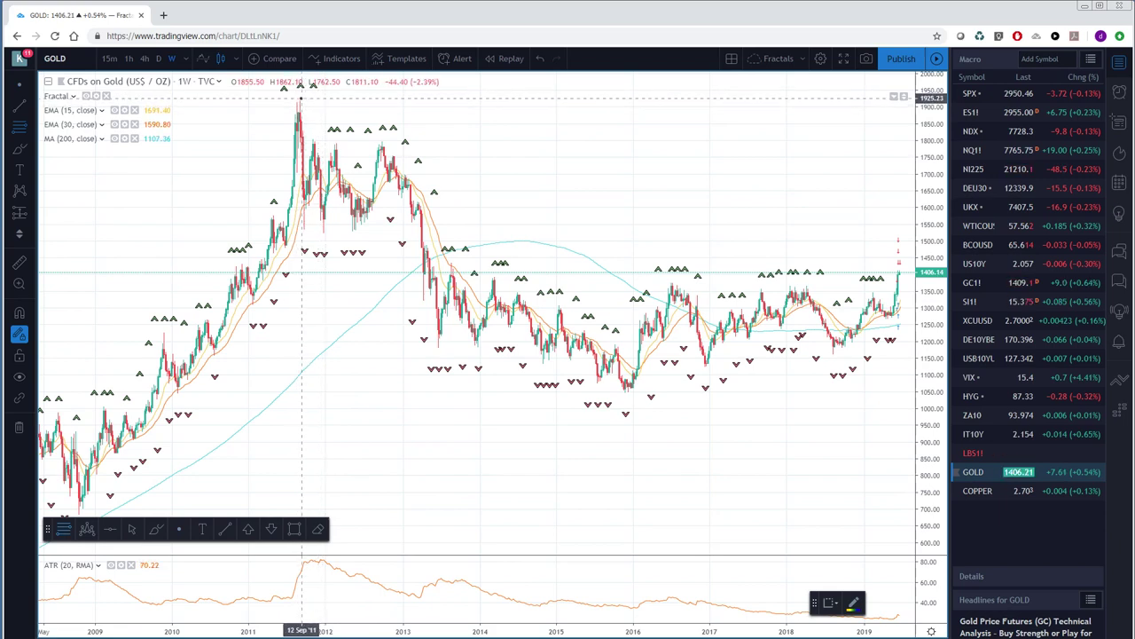
click(301, 95)
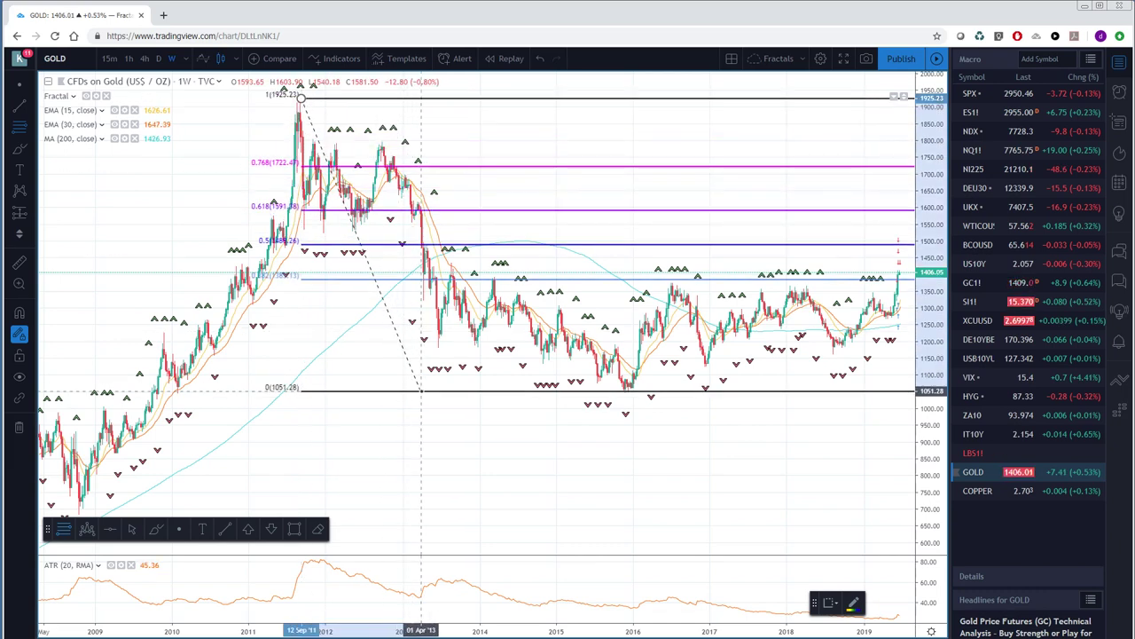
click(421, 390)
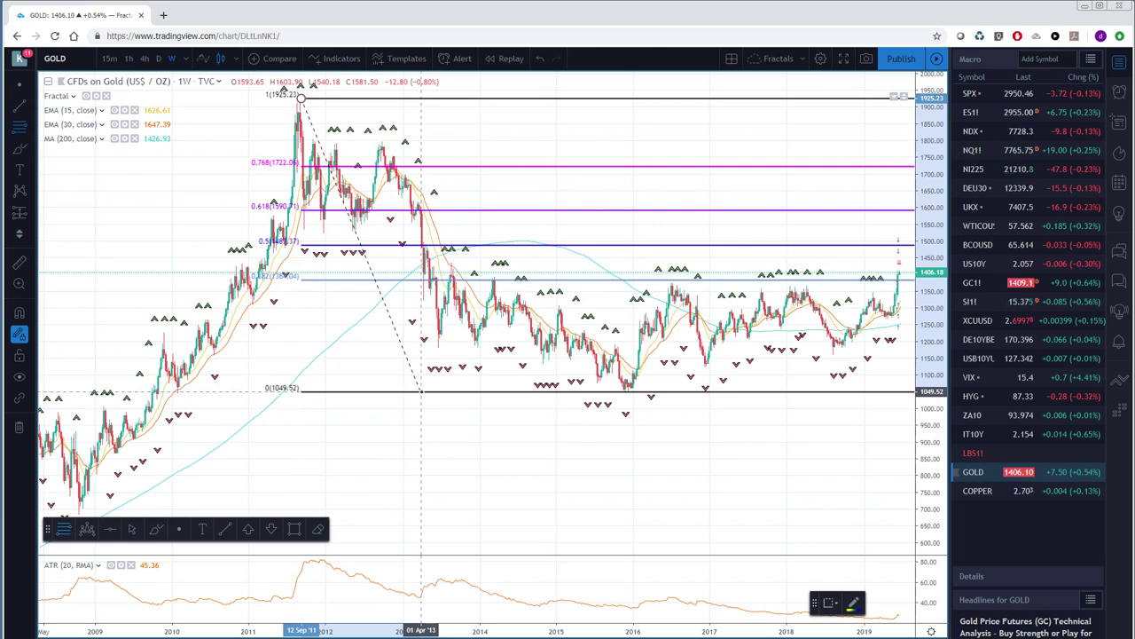
click(421, 391)
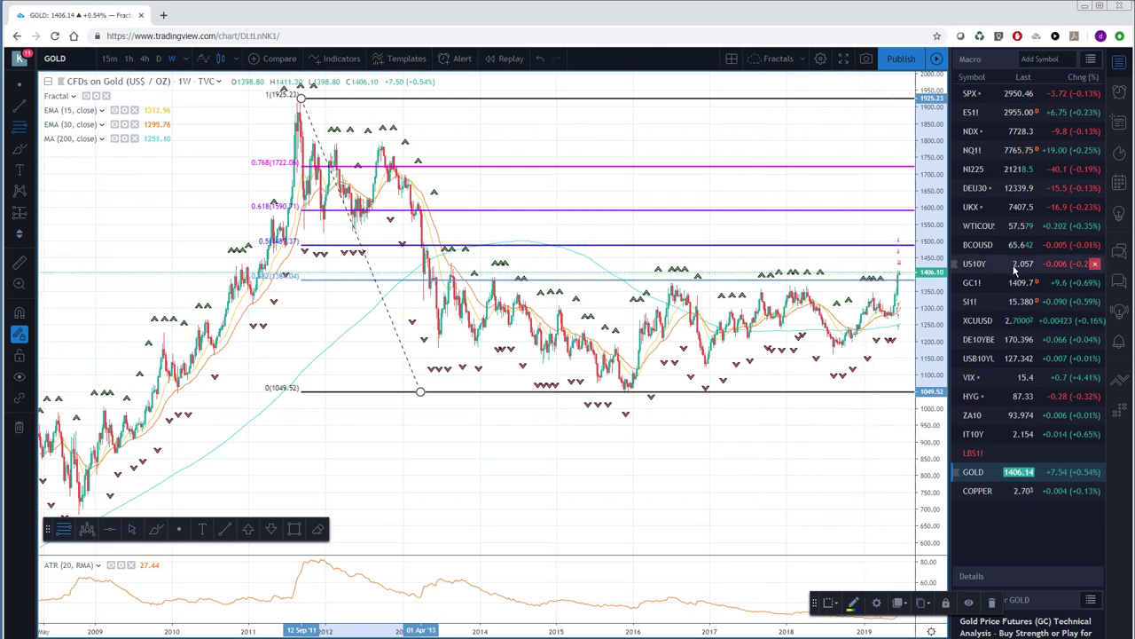
Chart COPPER weekly and stretch the time axis to its last two years since 2017.
click(976, 490)
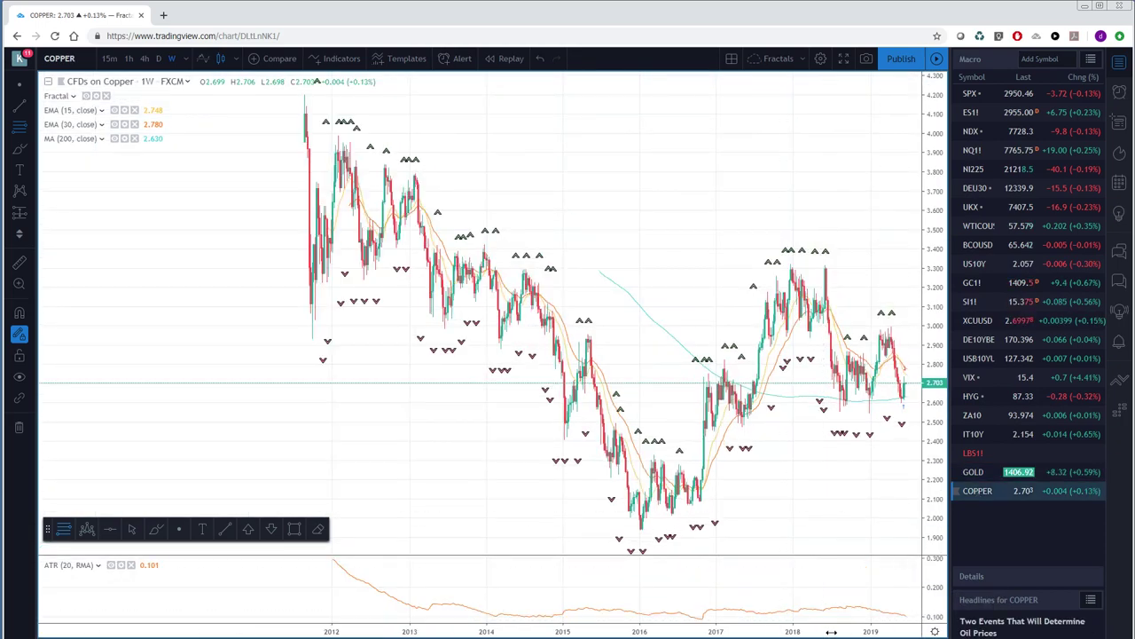
drag(834, 631, 543, 627)
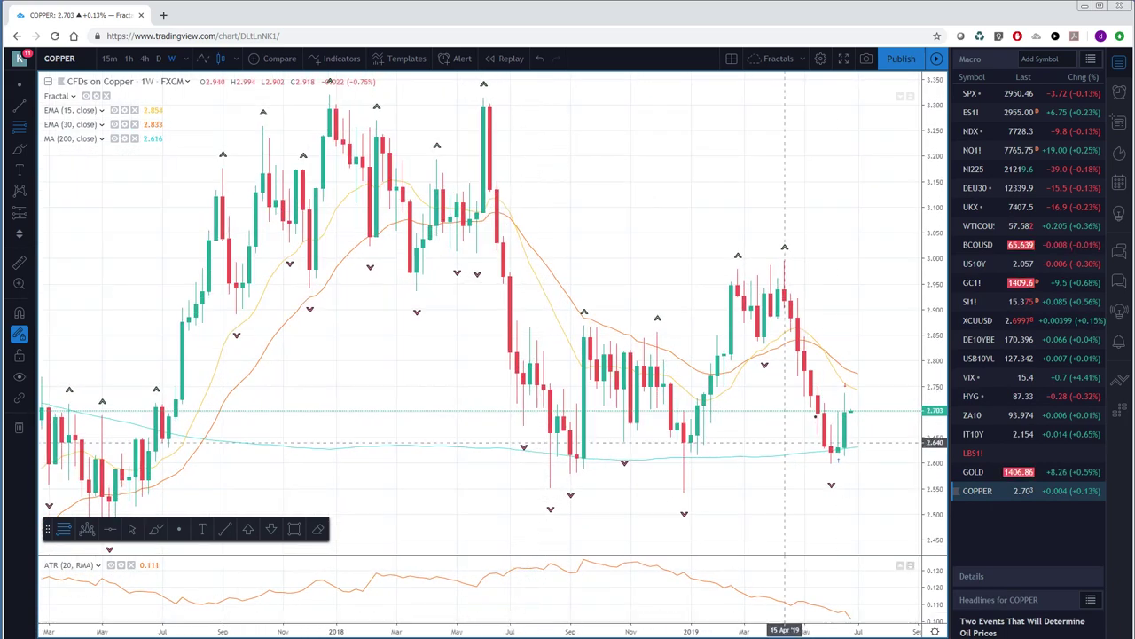